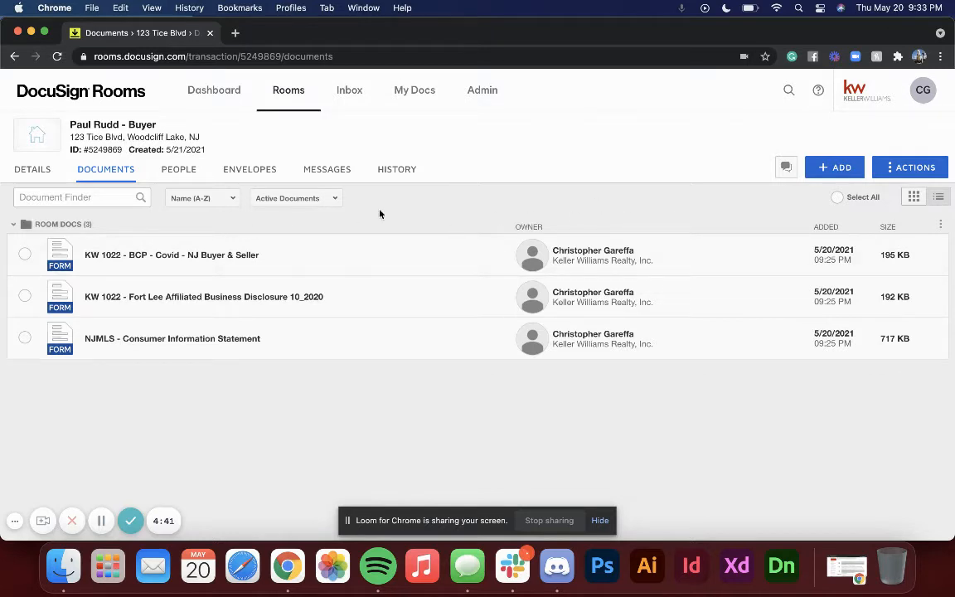
click(253, 172)
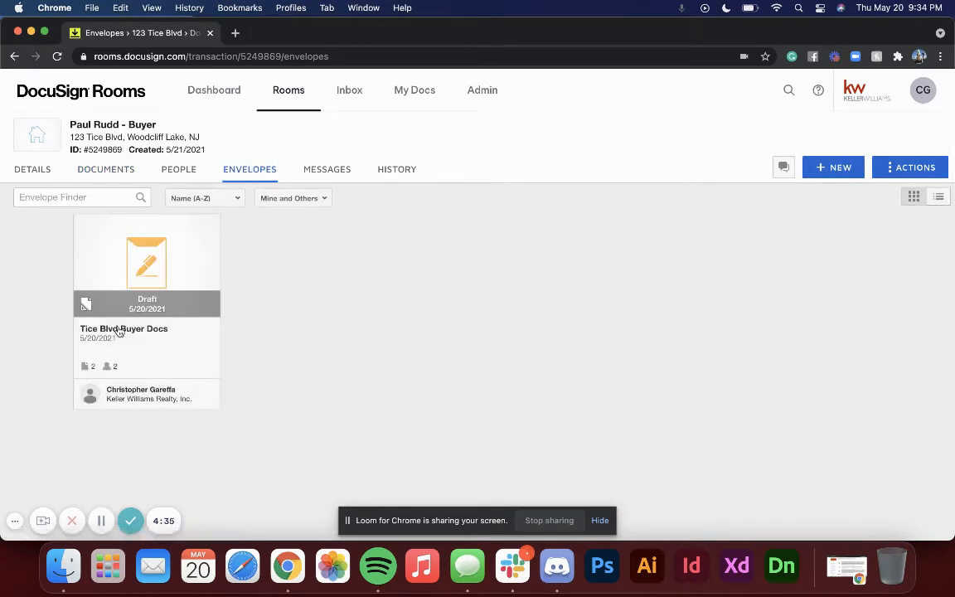
click(841, 168)
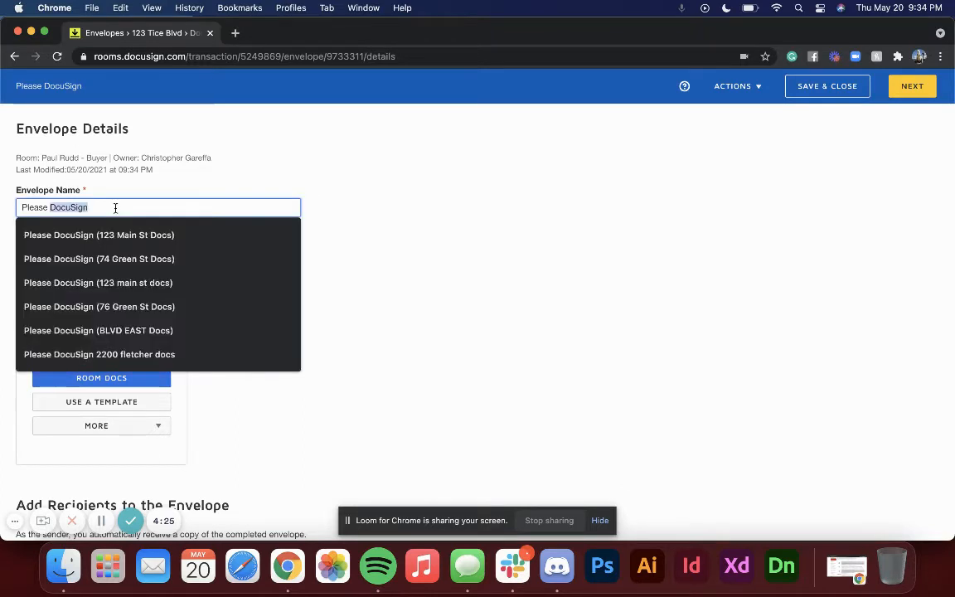
triple_click(116, 208)
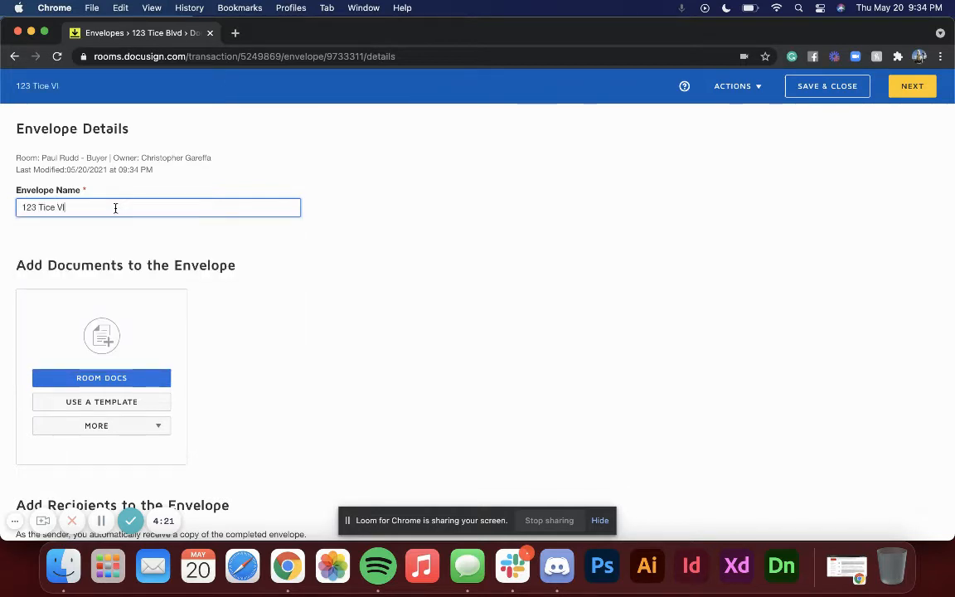
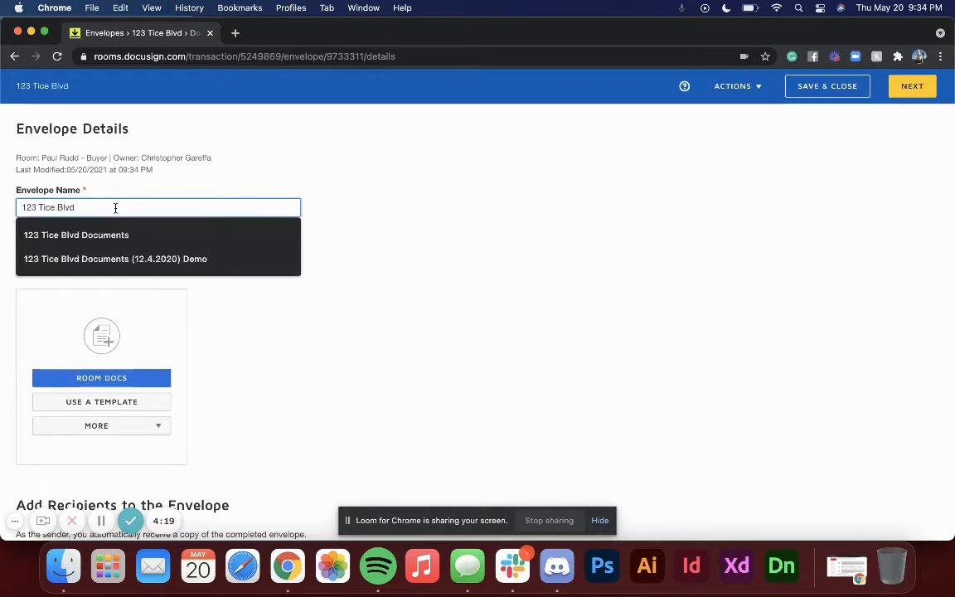
text( Buyer Do)
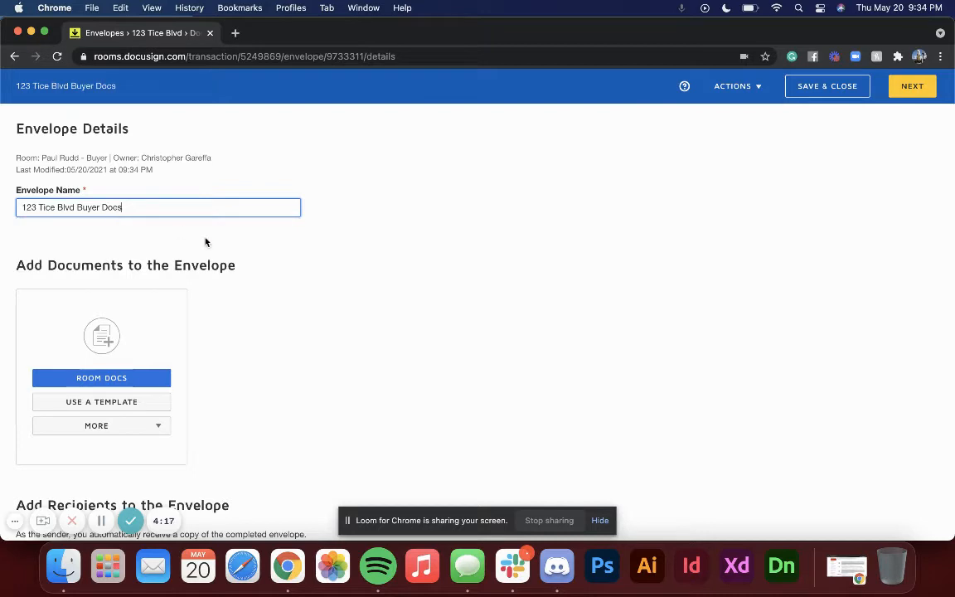
text(cs)
click(208, 242)
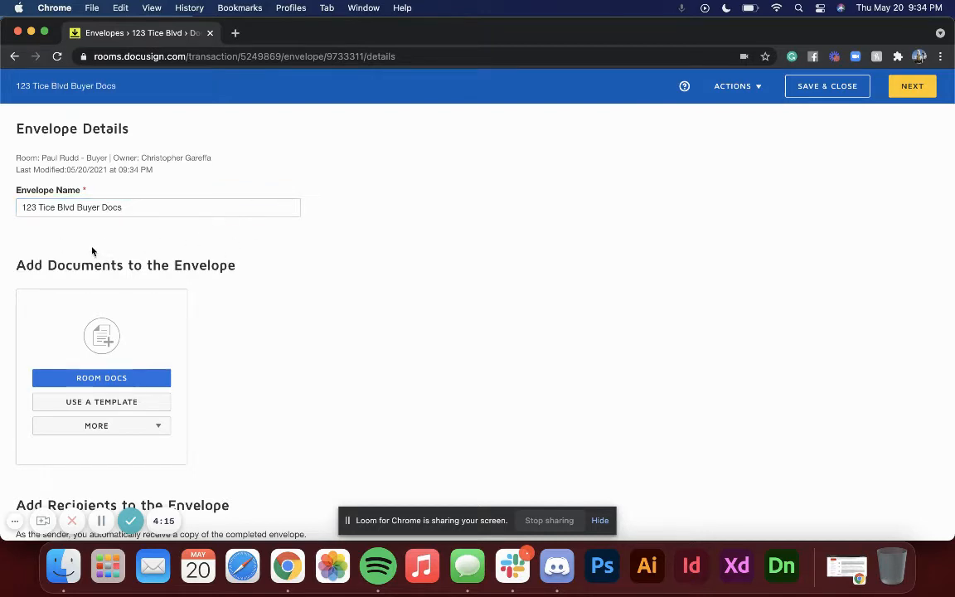
Step: Add the room documents NJMLS - Consumer Information Statement and KW 1022 - BCP - Covid - NJ Buyer & Seller to the envelope
scroll(121, 258, down, 1)
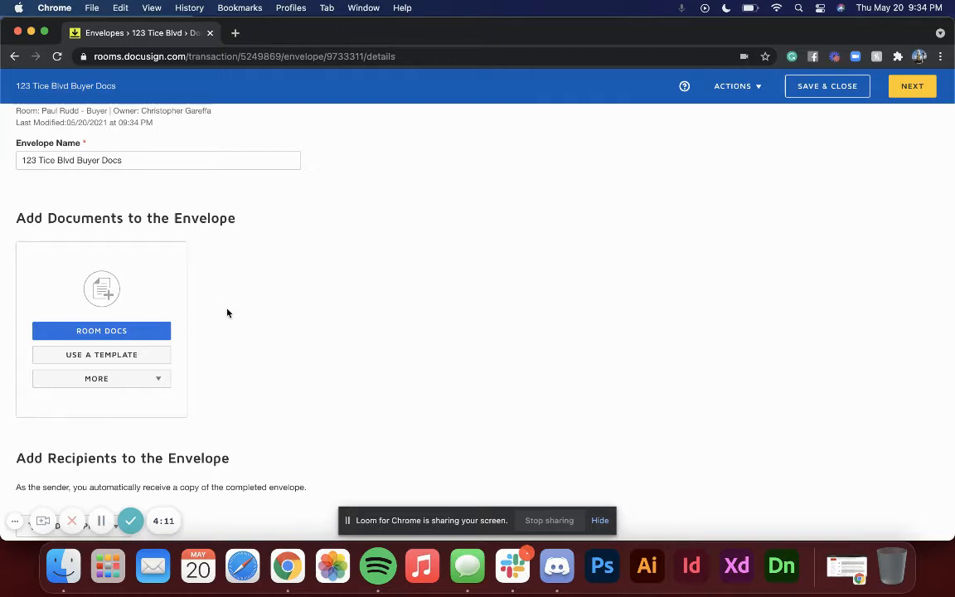
scroll(190, 235, down, 1)
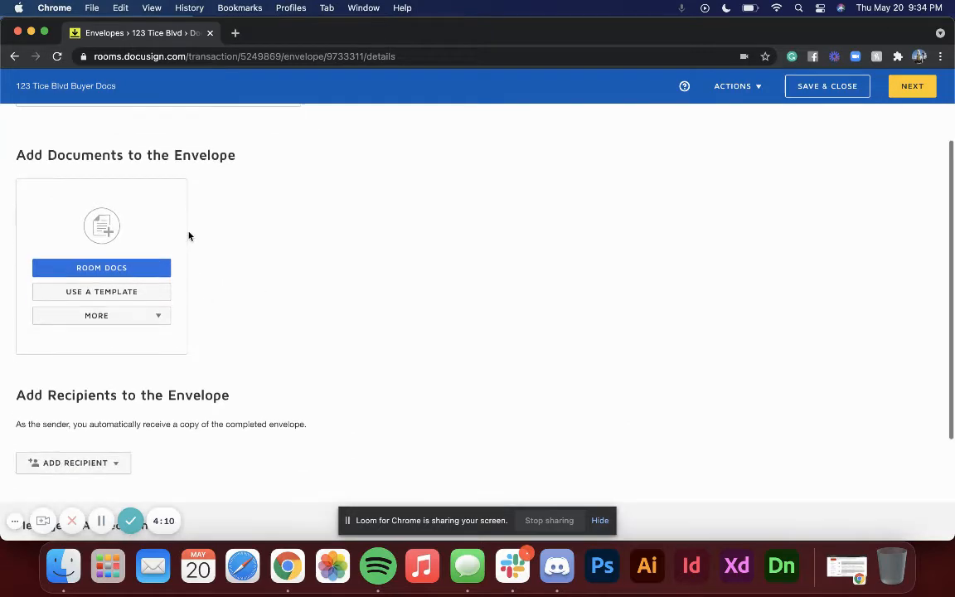
click(103, 268)
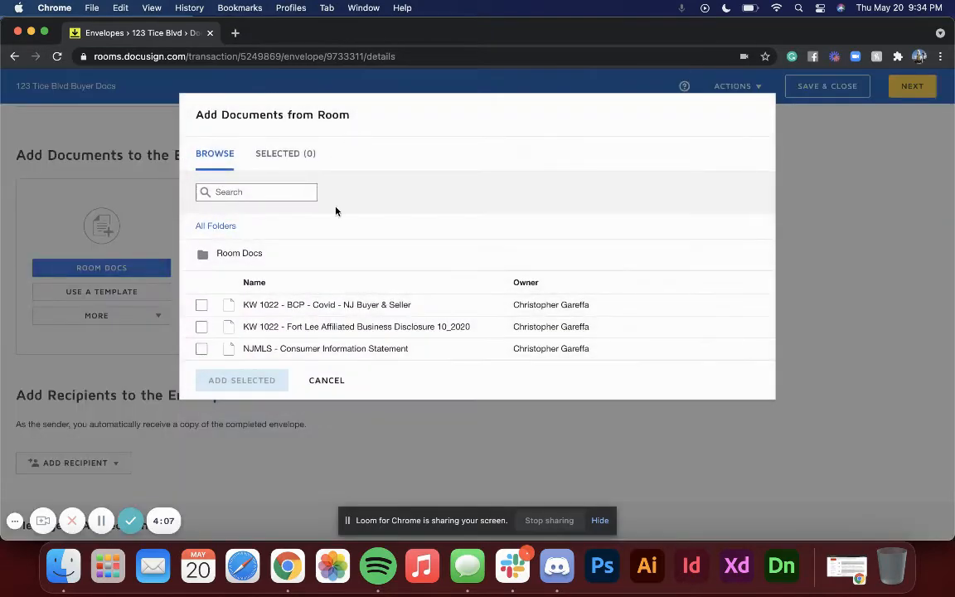
click(201, 349)
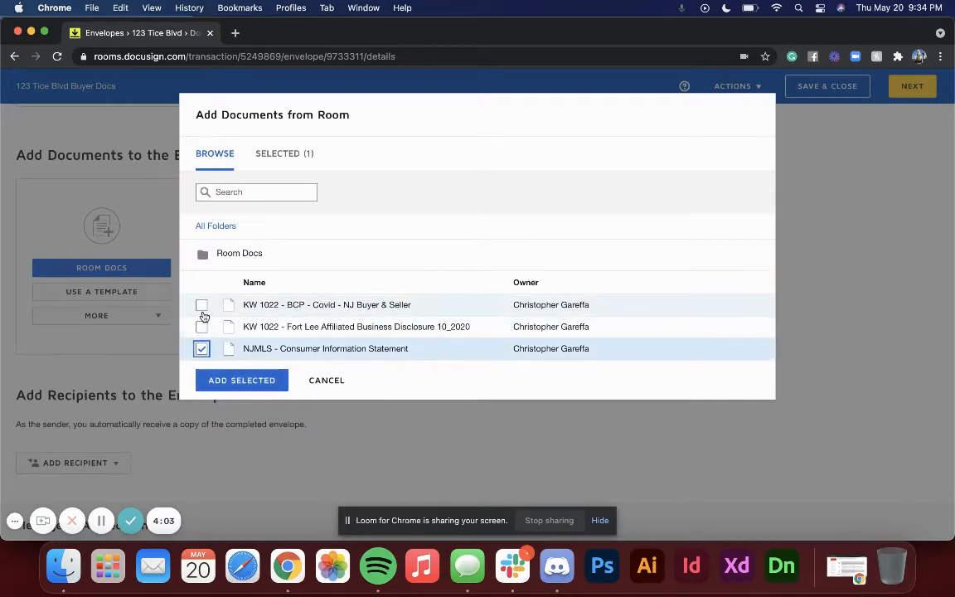
click(201, 305)
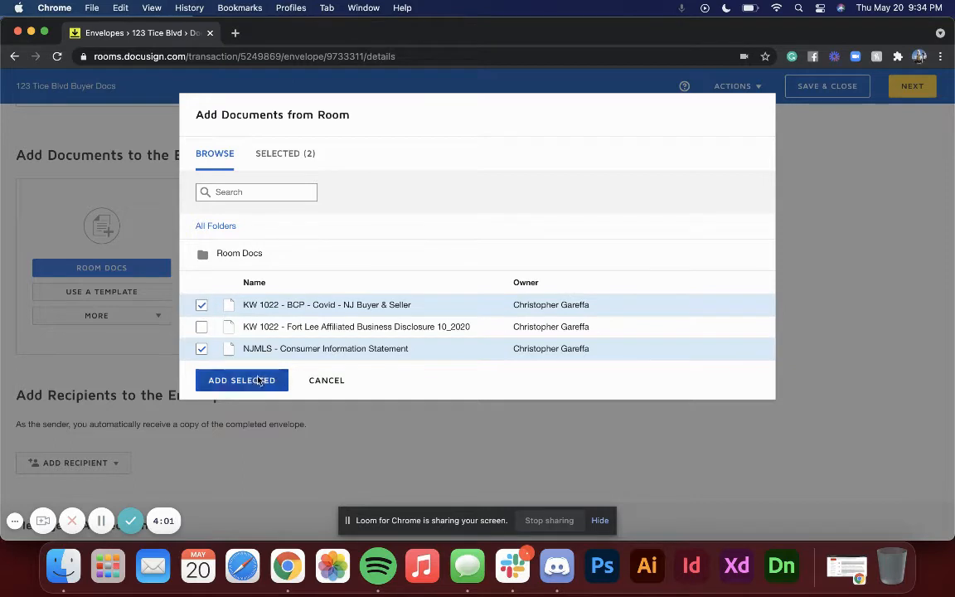
click(260, 381)
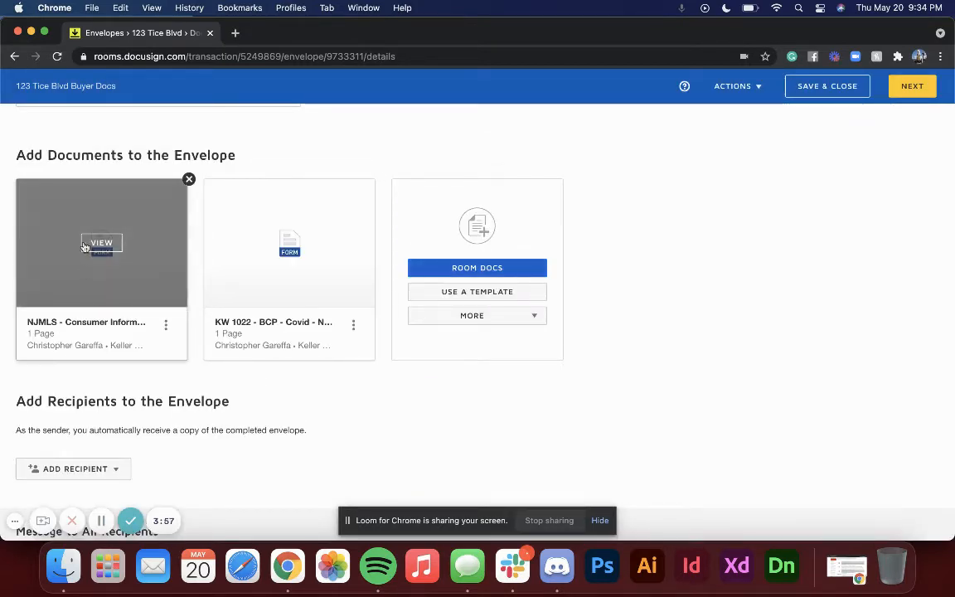
mouse_move(300, 216)
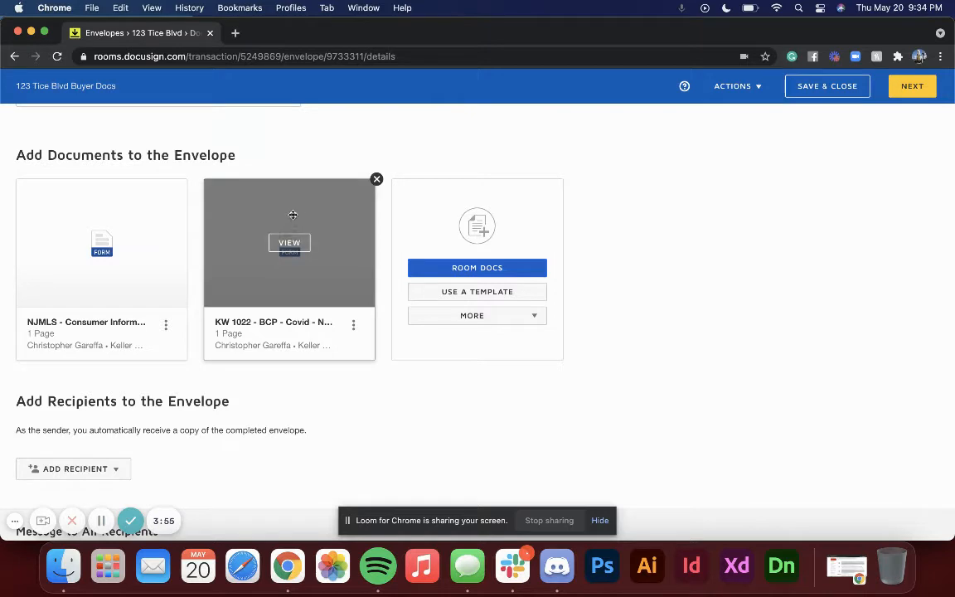
drag(293, 214, 354, 209)
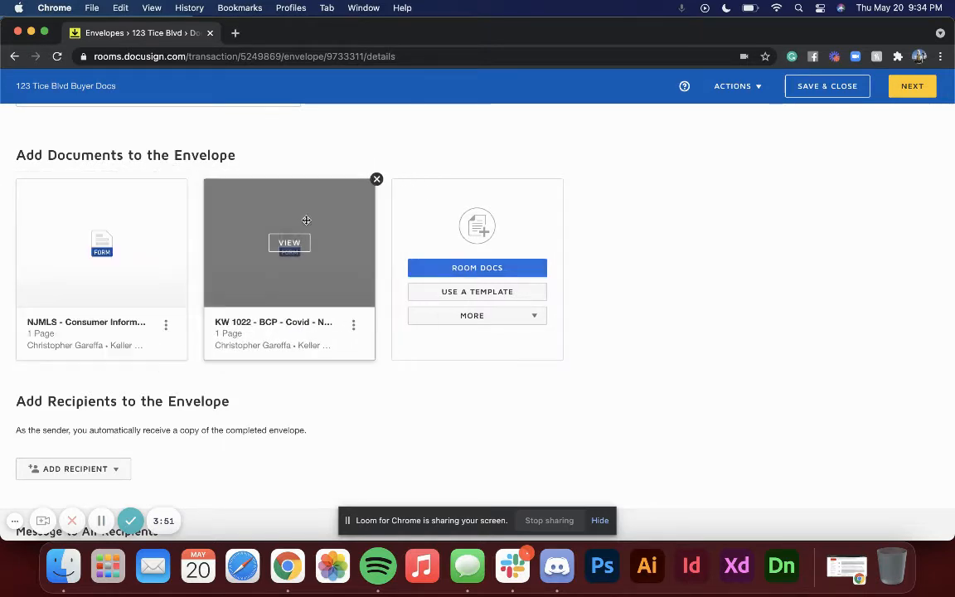
Step: Open the pre-tagged roles for recipients and select the Buyer and Buyer One roles
scroll(343, 342, down, 3)
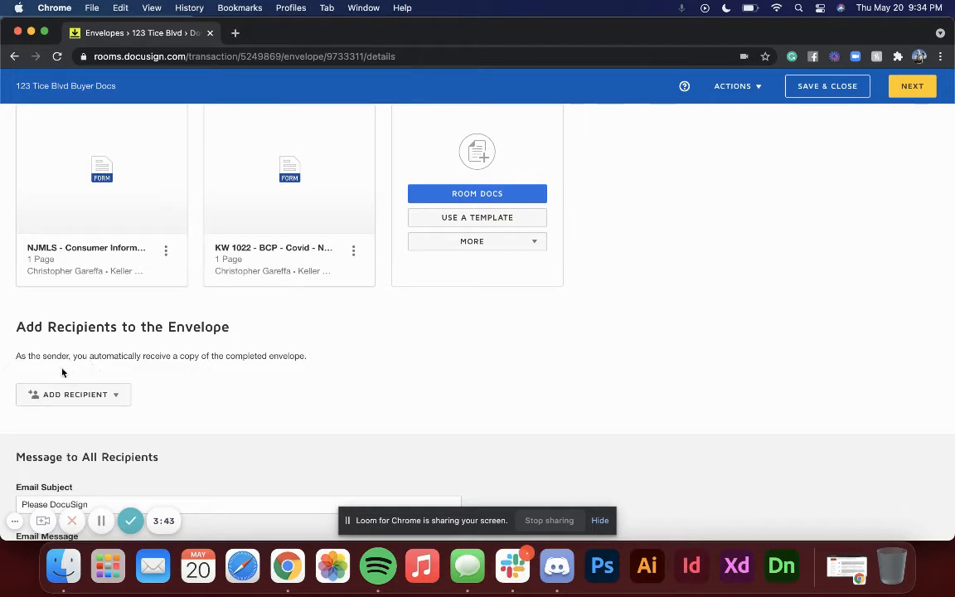
click(73, 400)
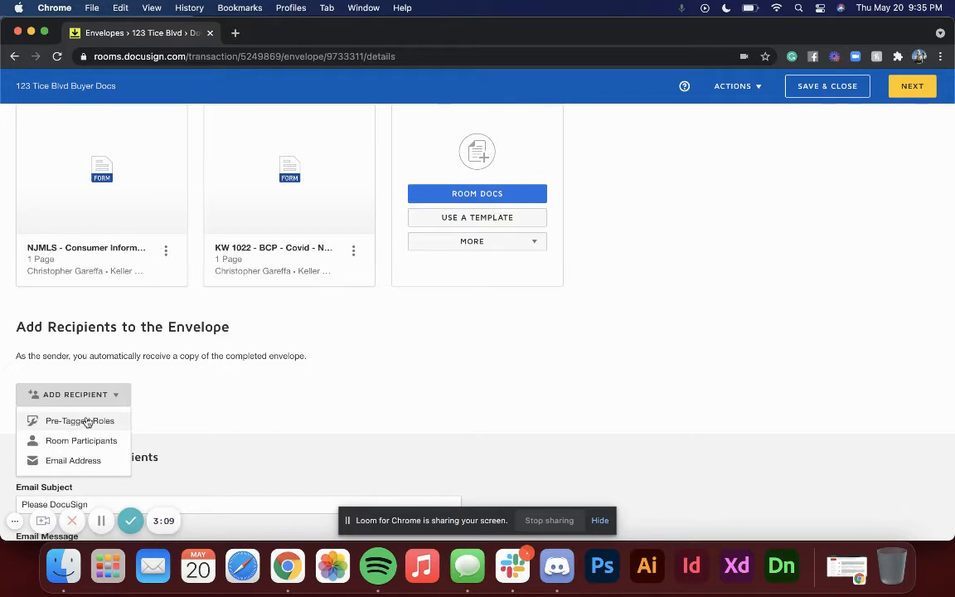
click(86, 422)
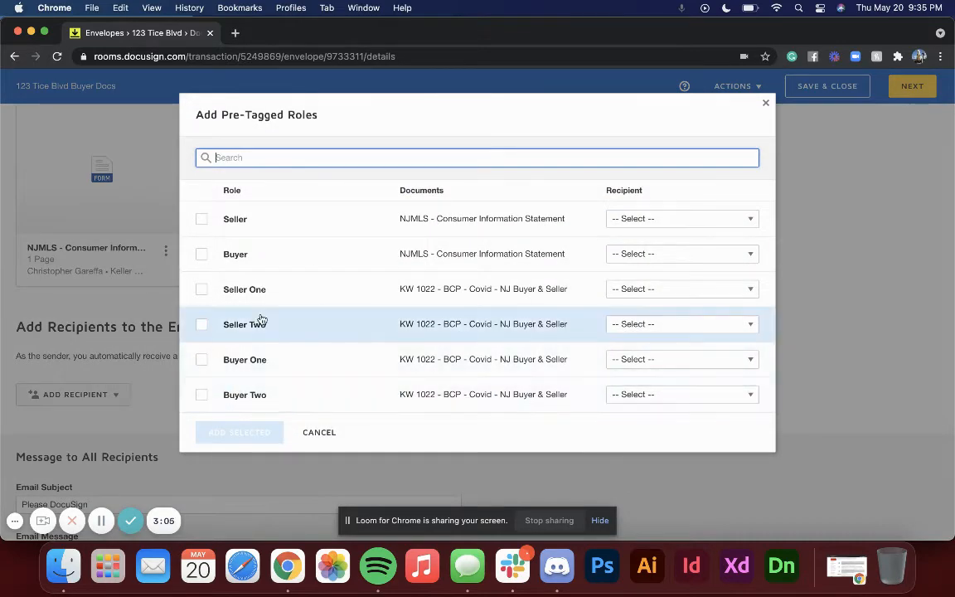
click(202, 255)
click(202, 359)
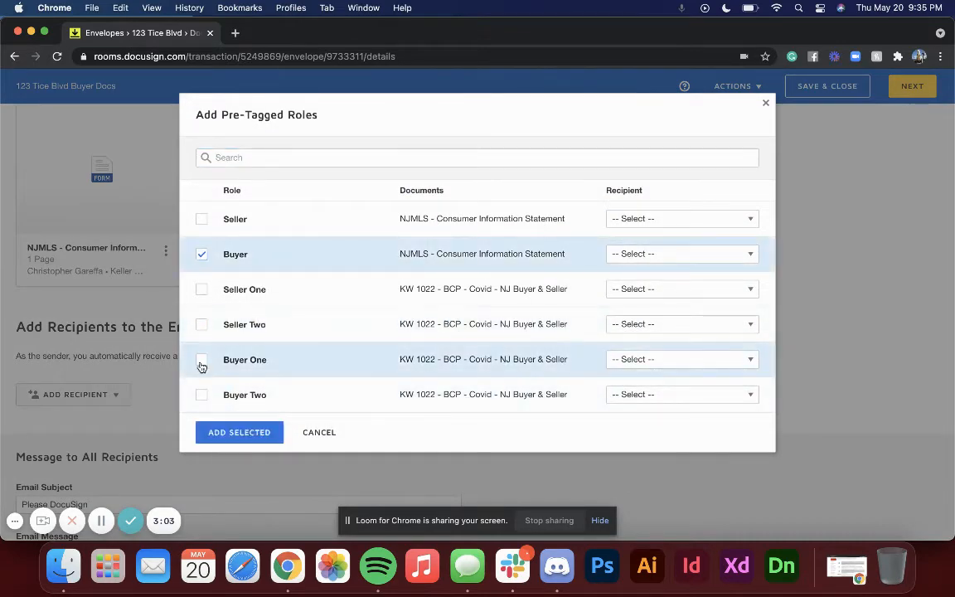
Step: Assign the room's buyer contact as recipient for both Buyer and Buyer One, then add the selected roles
click(686, 254)
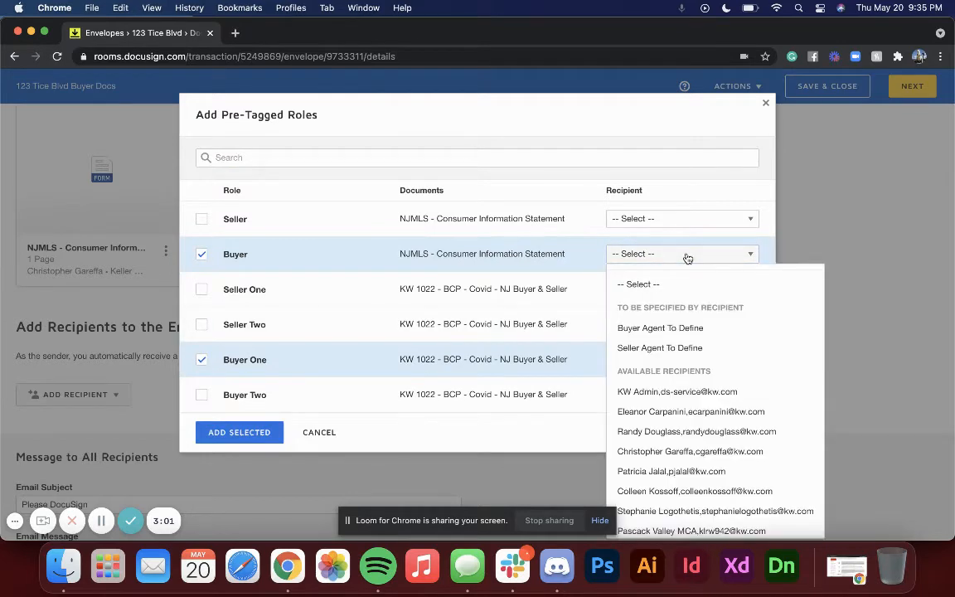
scroll(709, 462, down, 2)
click(655, 523)
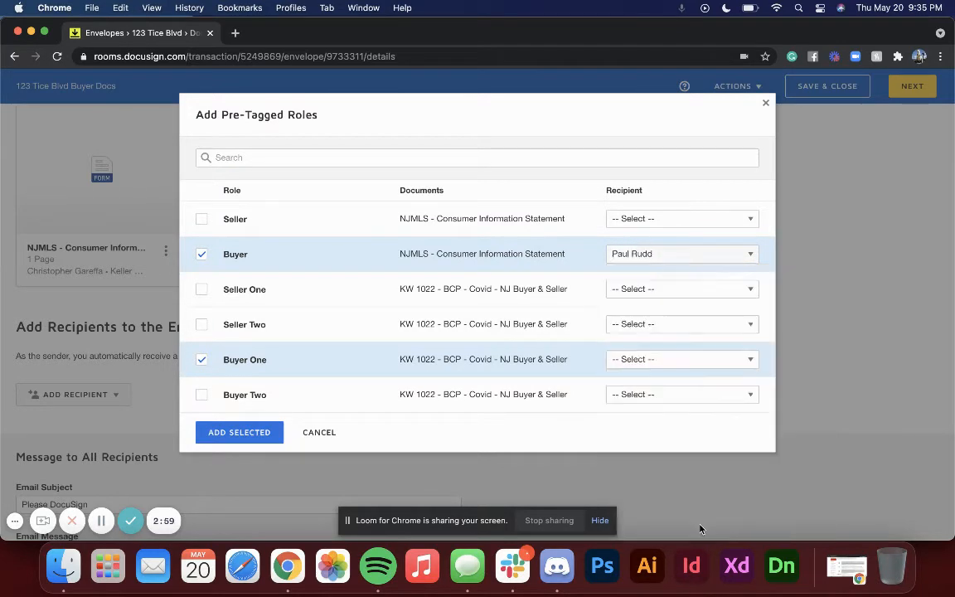
click(661, 360)
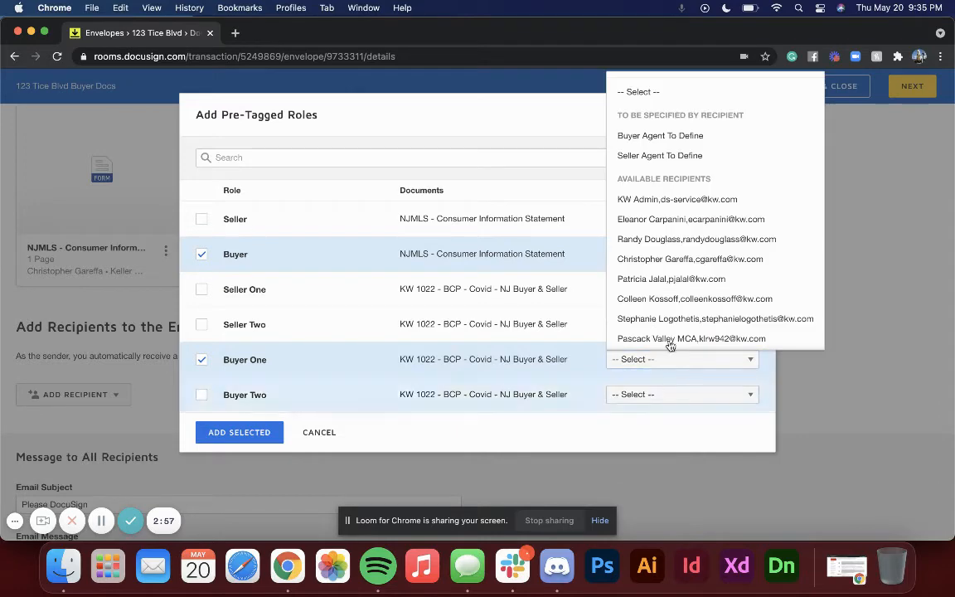
scroll(674, 290, down, 1)
click(672, 334)
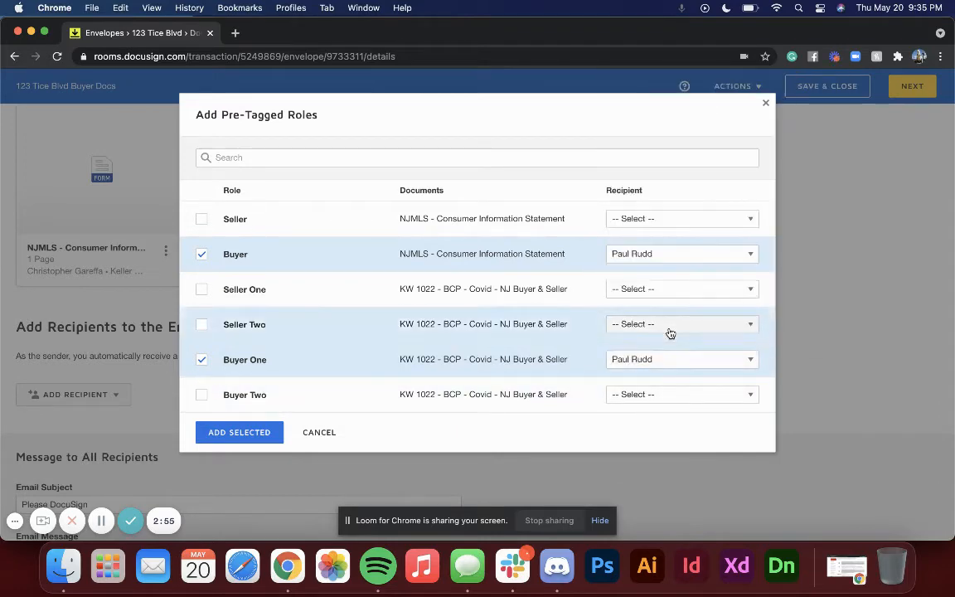
click(226, 431)
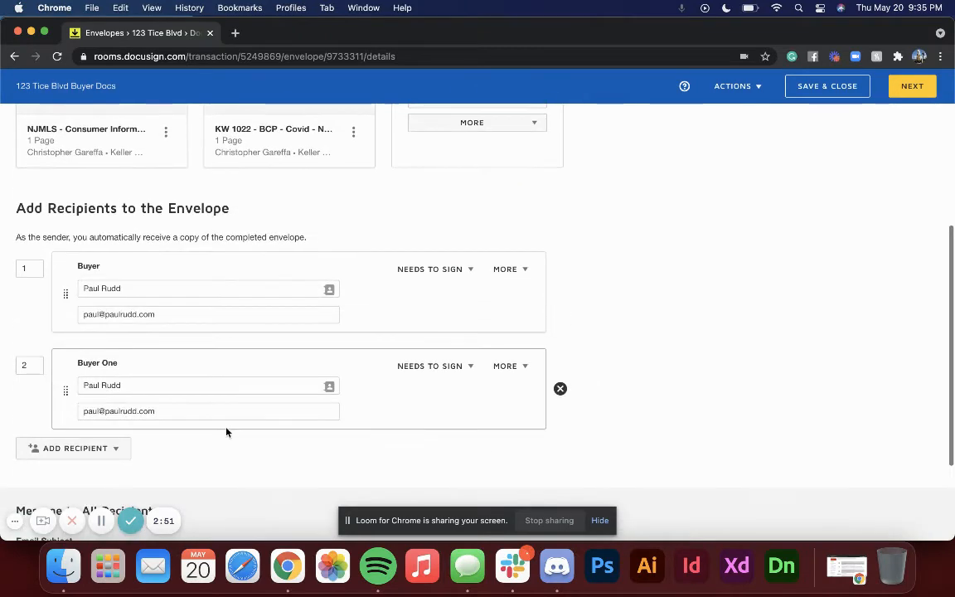
Step: Replace the Buyer recipient's email with the agent's Gmail e-mail address
drag(172, 314, 70, 309)
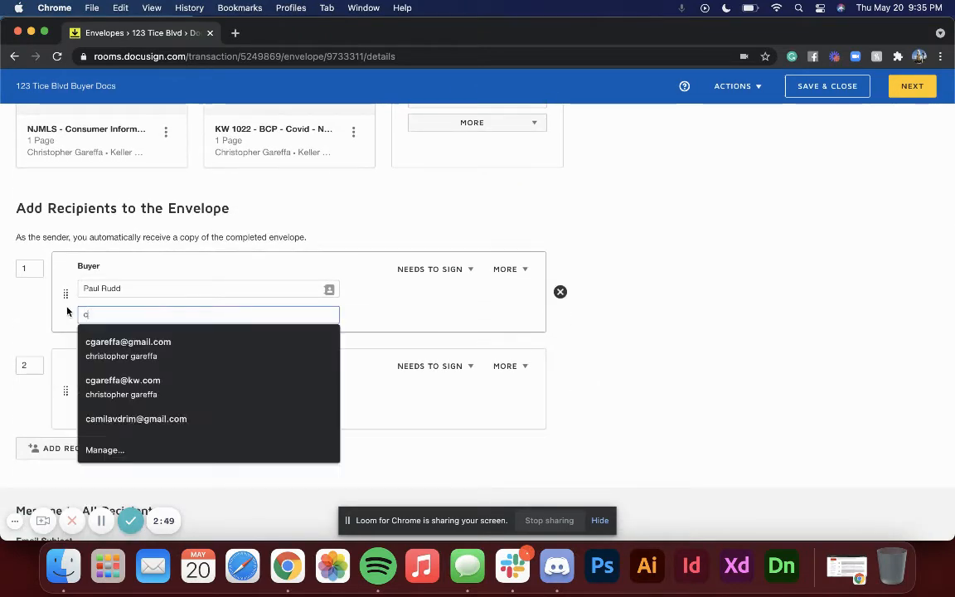
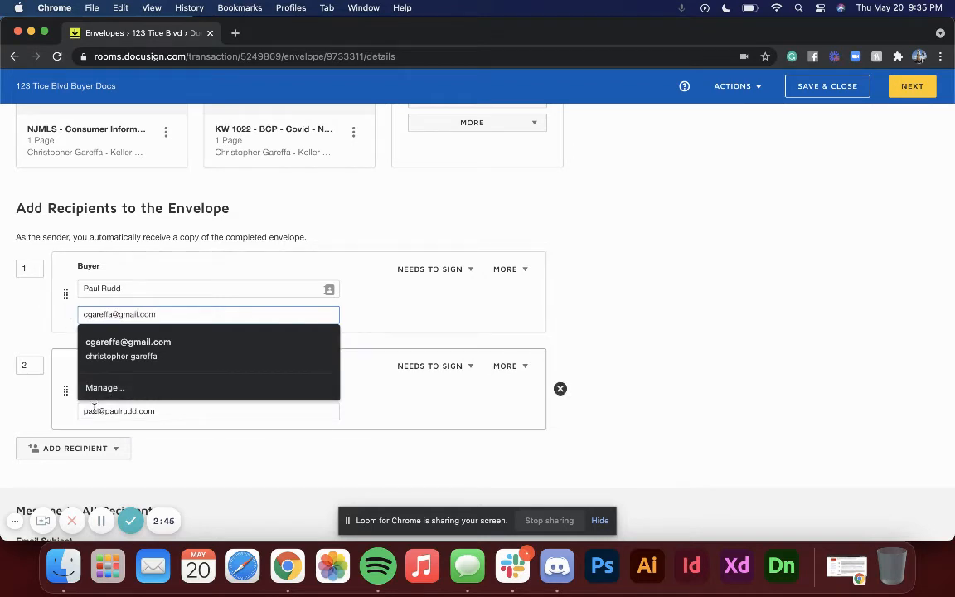
Step: Replace the Buyer One recipient's email with the same agent Gmail e-mail address
triple_click(95, 408)
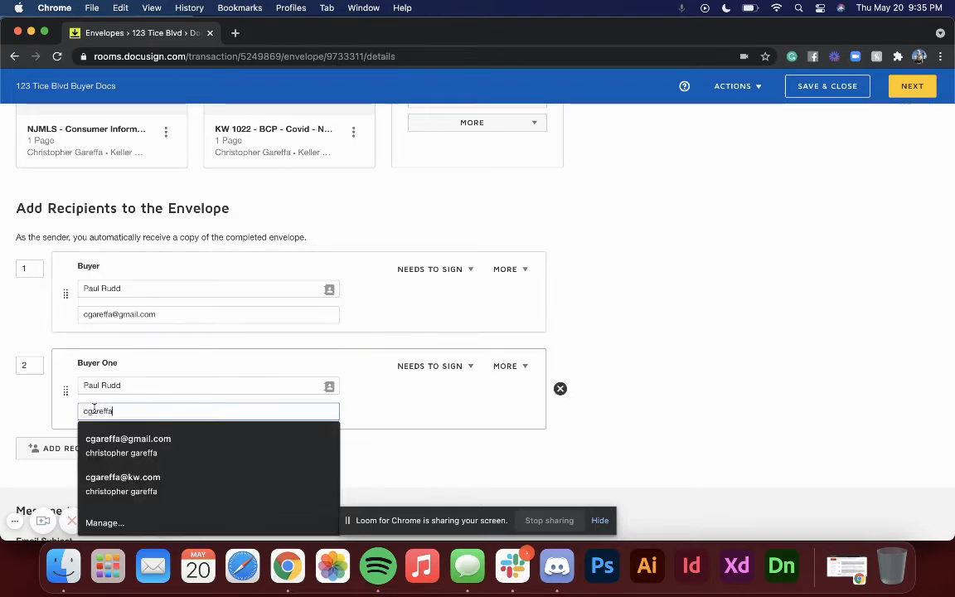
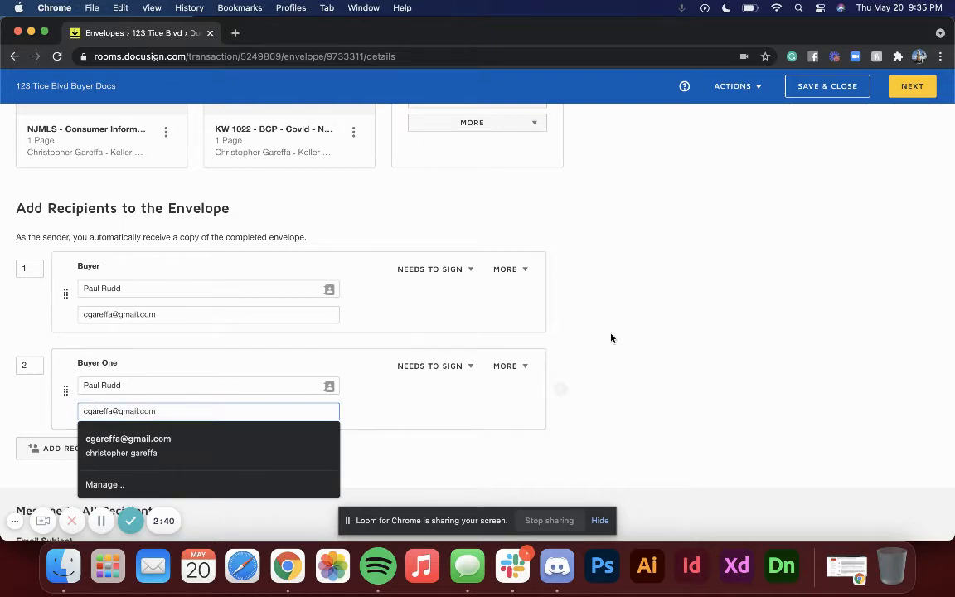
click(561, 301)
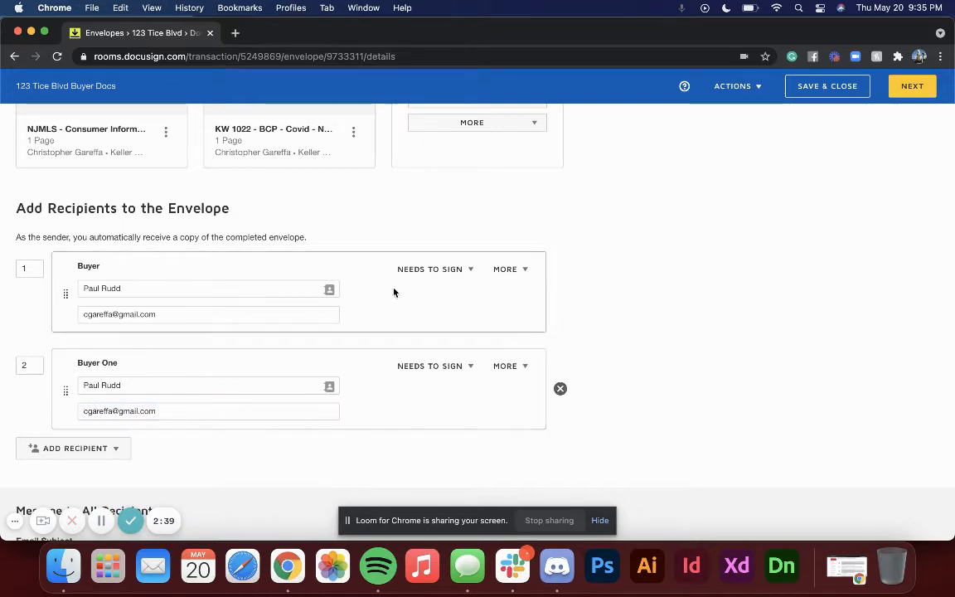
Step: Continue from envelope details to the field-tagging page
scroll(565, 346, down, 3)
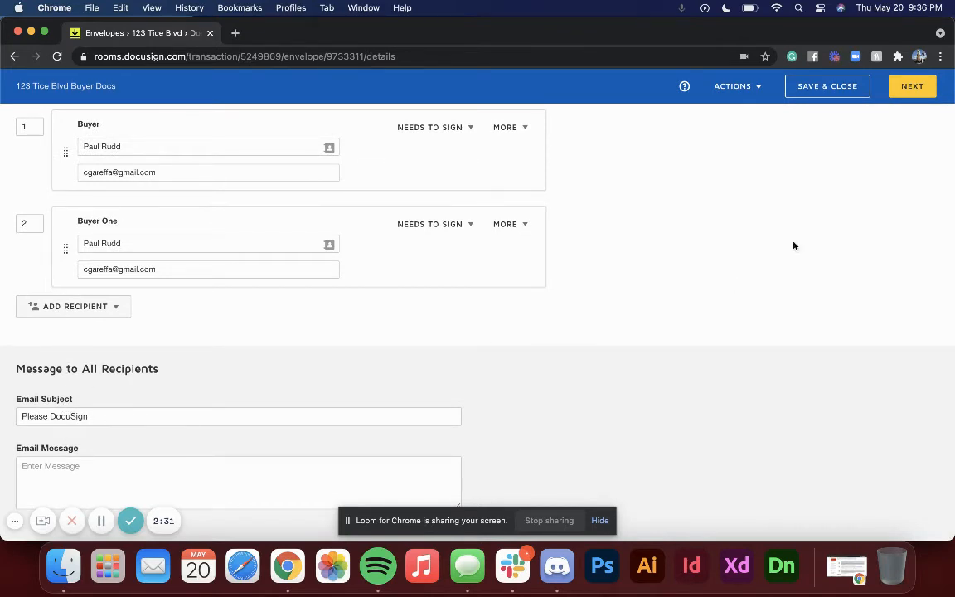
click(916, 86)
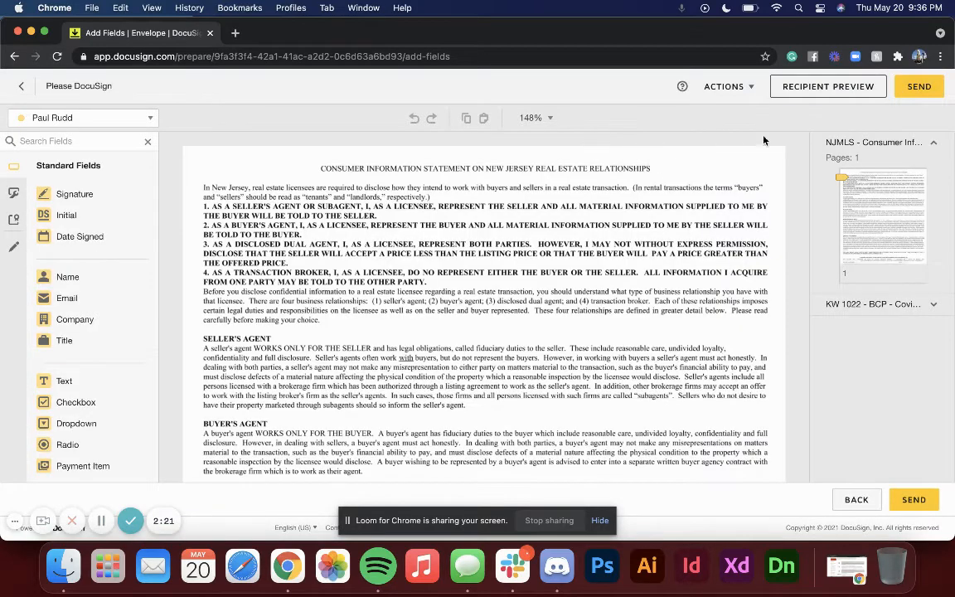
Step: Review the pre-placed signature and date fields throughout both documents
scroll(466, 226, down, 15)
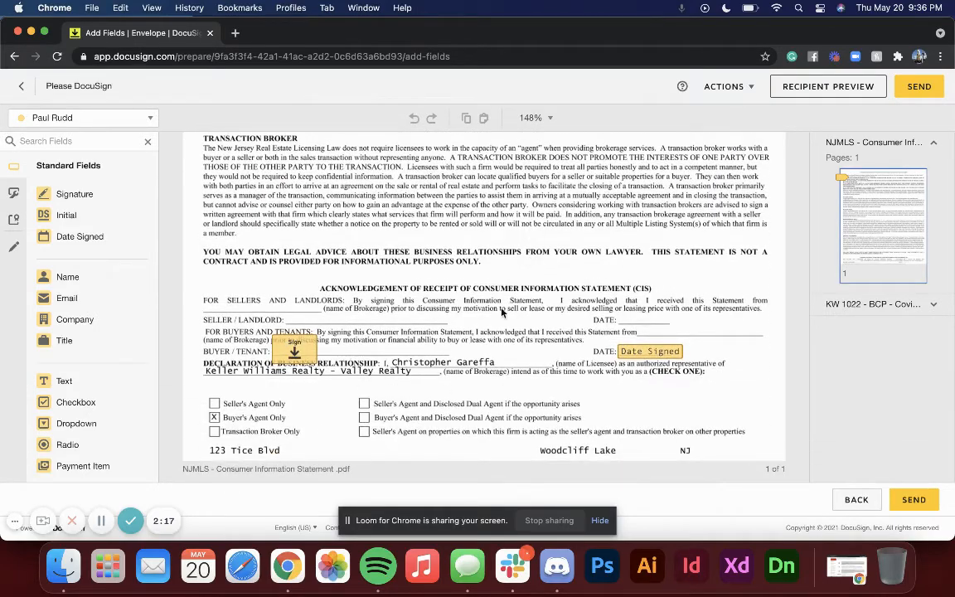
scroll(443, 369, down, 10)
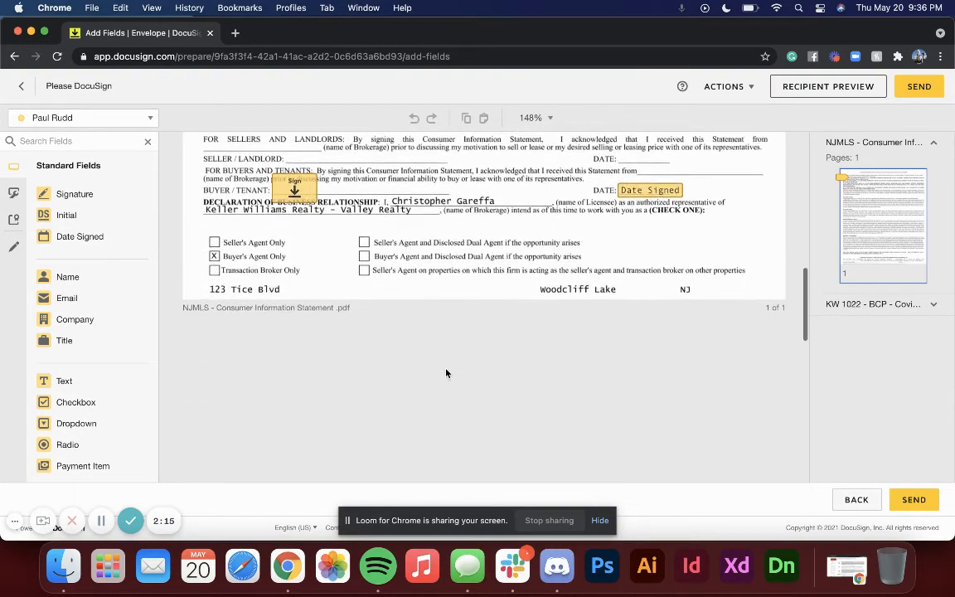
scroll(446, 373, down, 10)
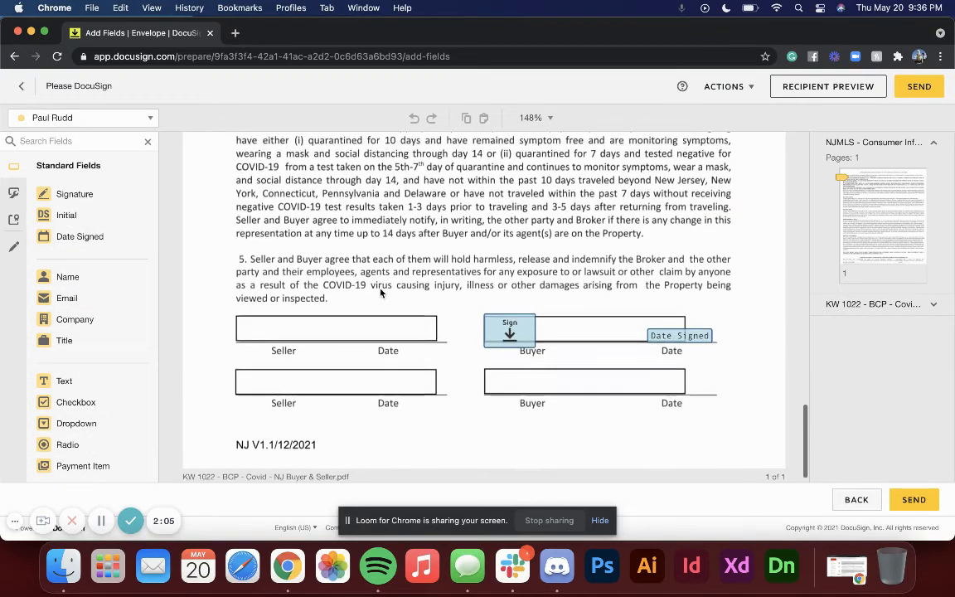
scroll(380, 293, up, 10)
scroll(380, 293, up, 10)
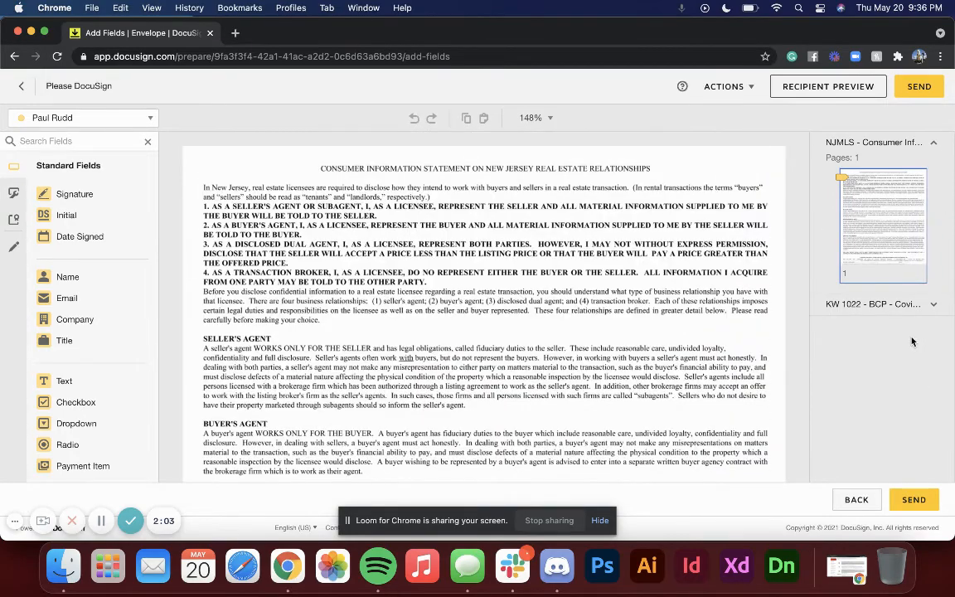
Step: Send the envelope to the buyer recipients
click(912, 499)
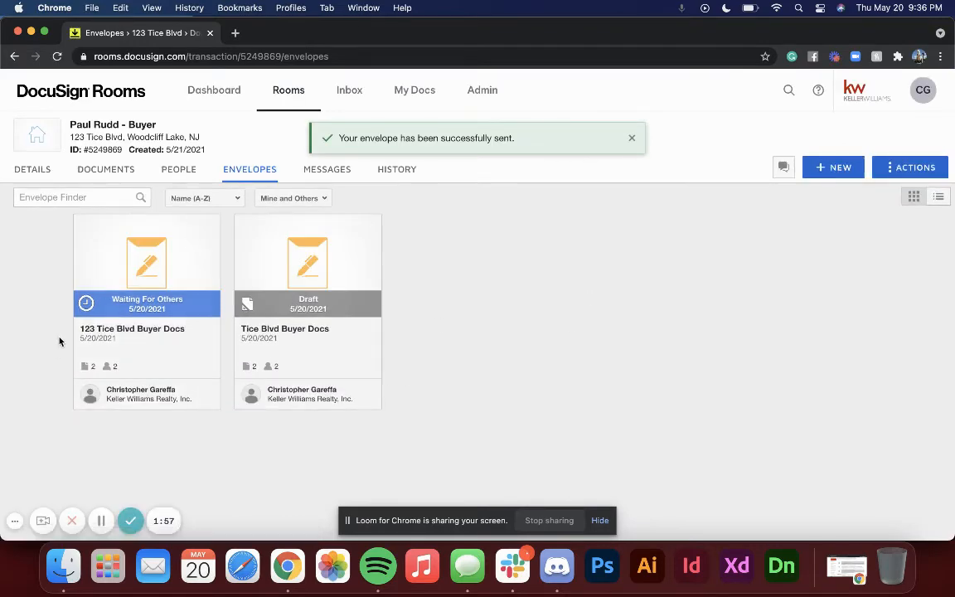
scroll(59, 341, up, 5)
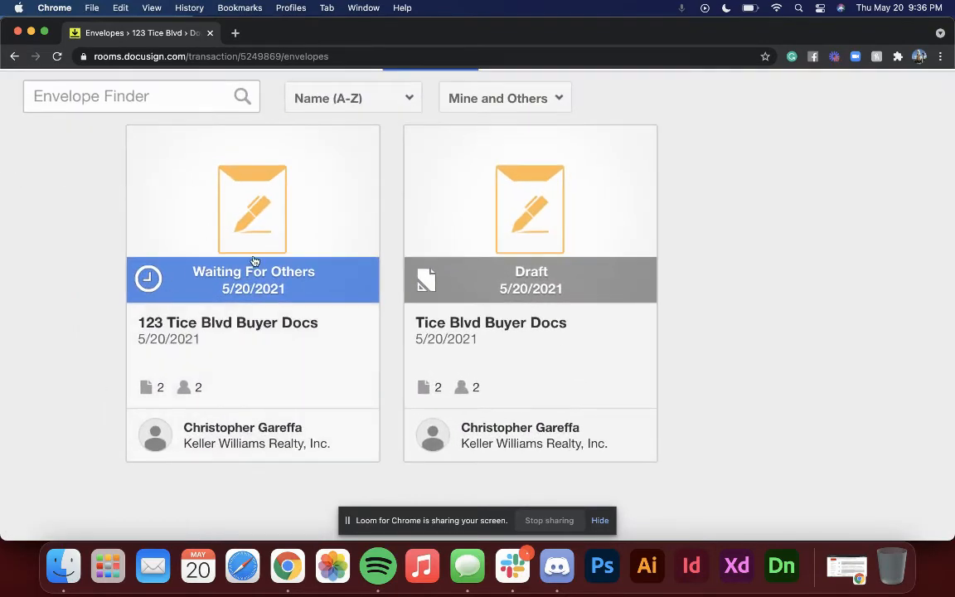
scroll(257, 260, down, 5)
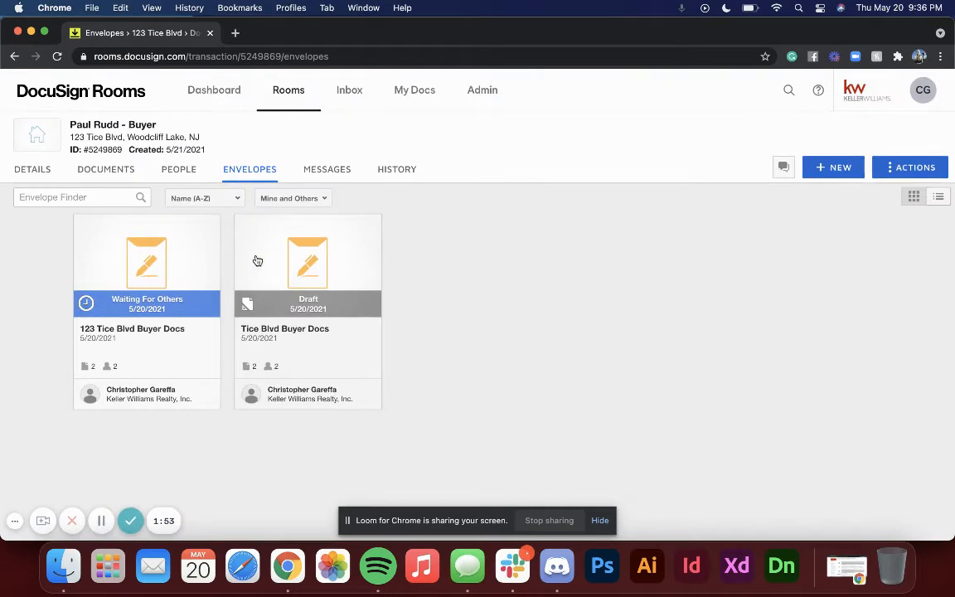
Step: Open Gmail in a new tab, open the Please DocuSign email and start reviewing its documents
click(236, 33)
text(gm)
key(Return)
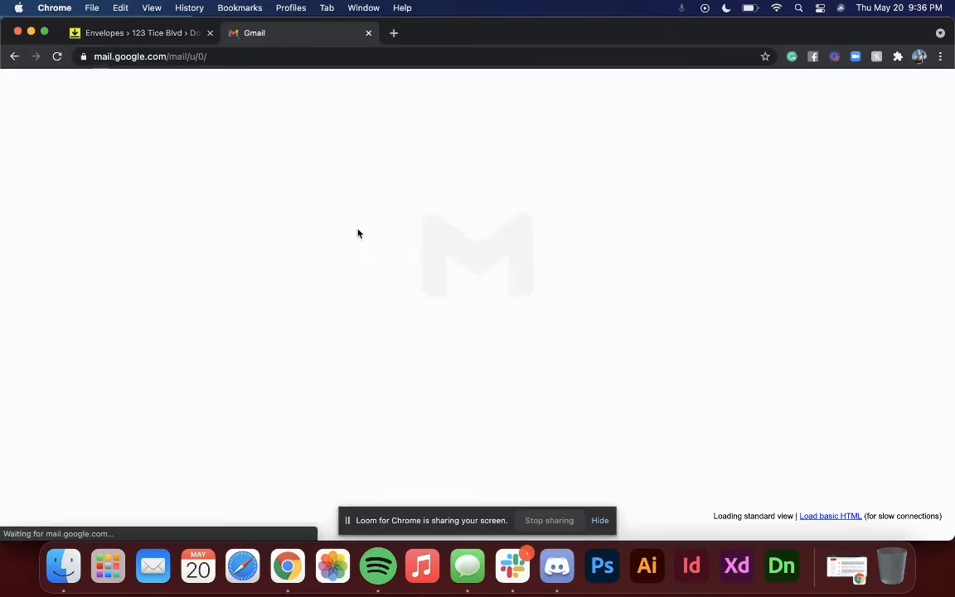
click(419, 138)
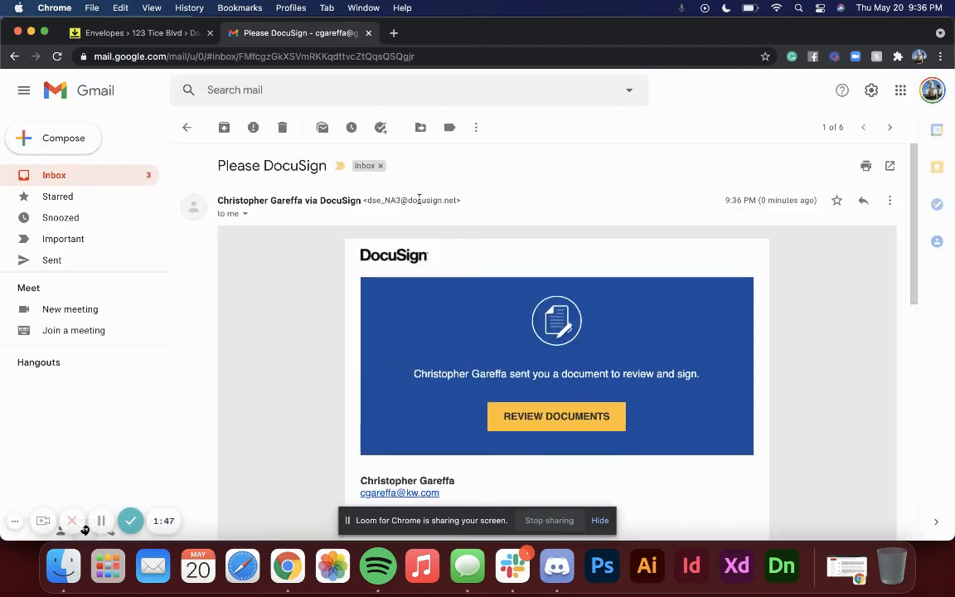
click(548, 419)
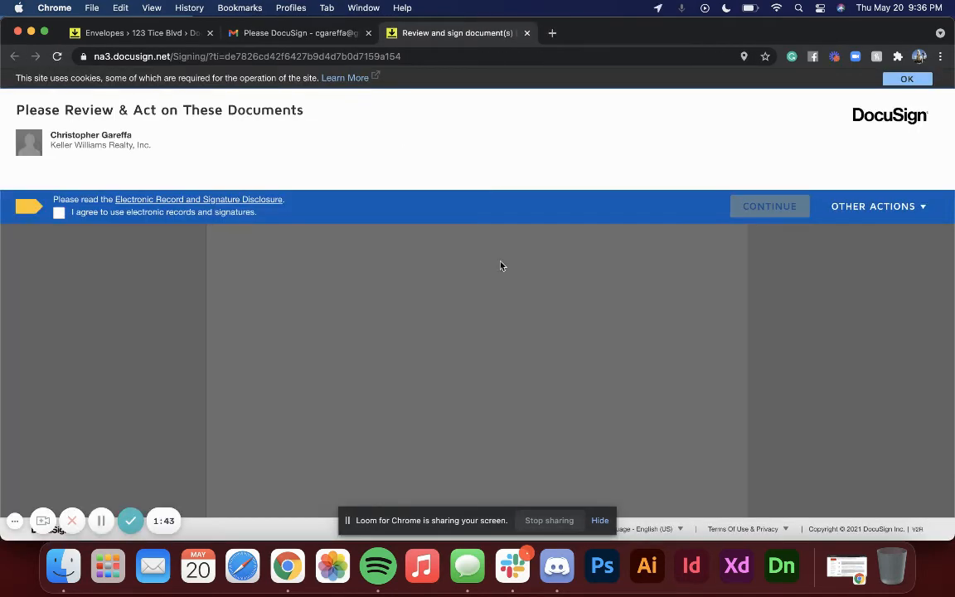
Step: Agree to use electronic records, then sign the first signature field with the adopted signature
click(59, 212)
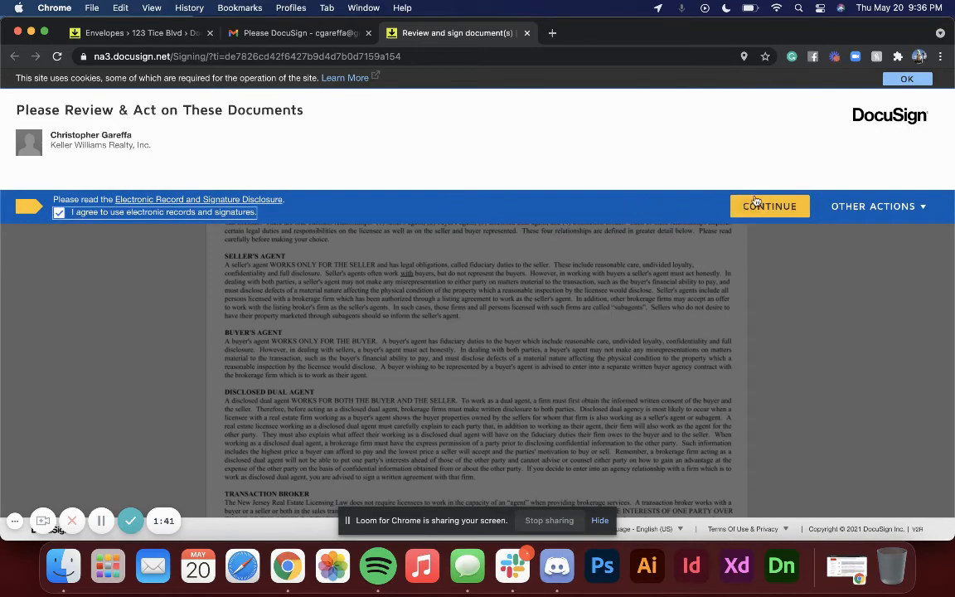
click(765, 207)
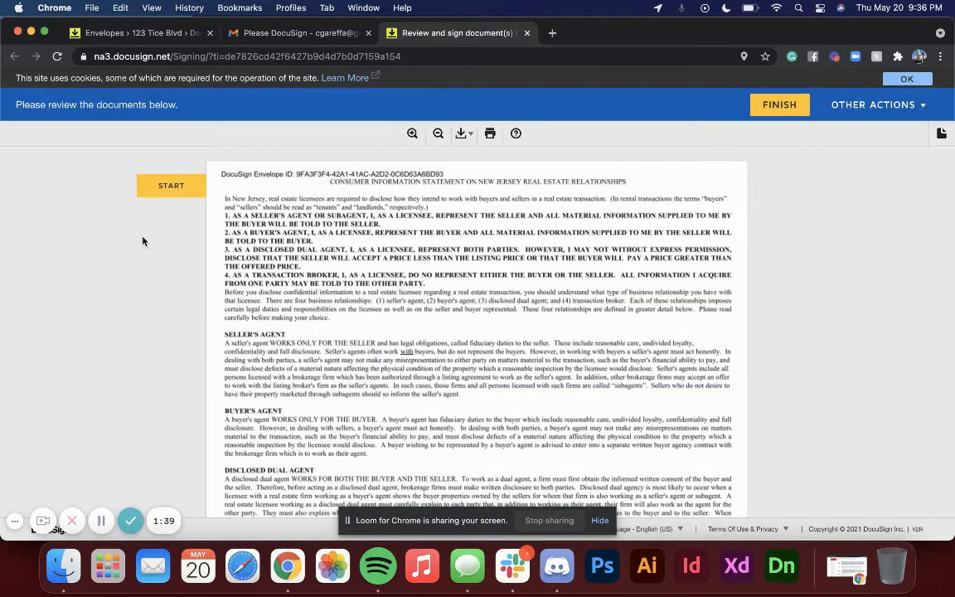
click(168, 189)
click(277, 295)
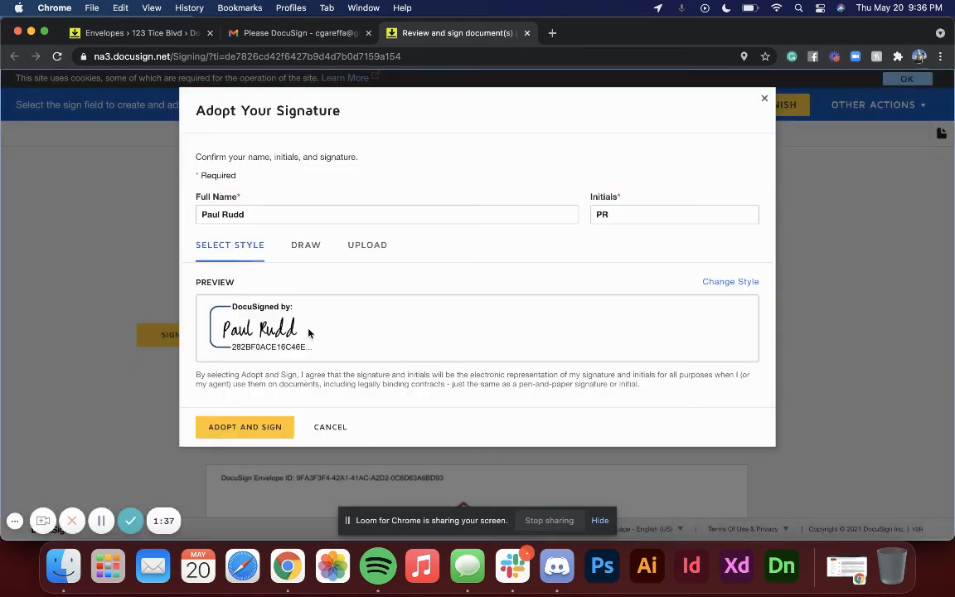
click(248, 426)
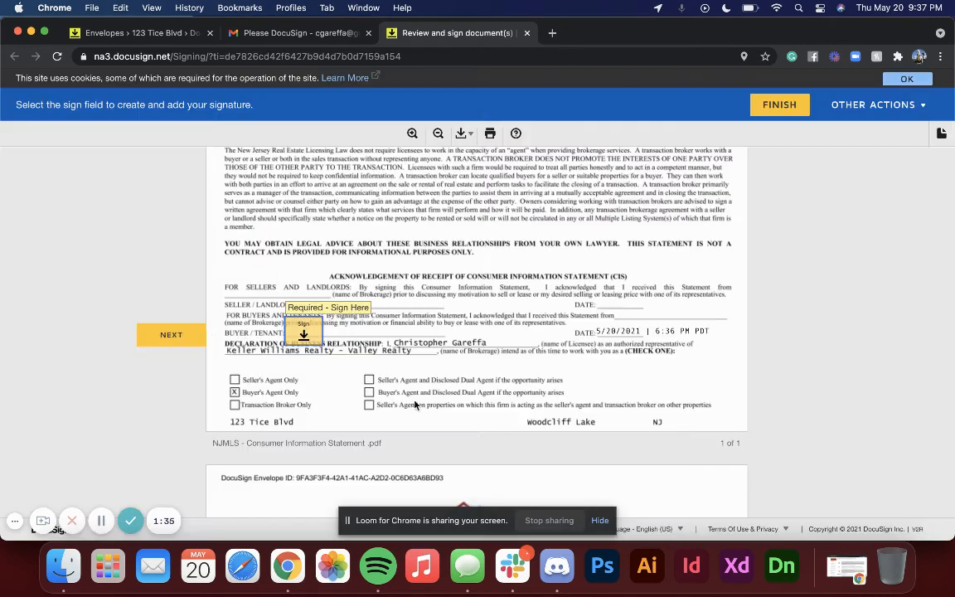
Step: Finish signing, decline saving a copy, and close the signing tab
click(770, 103)
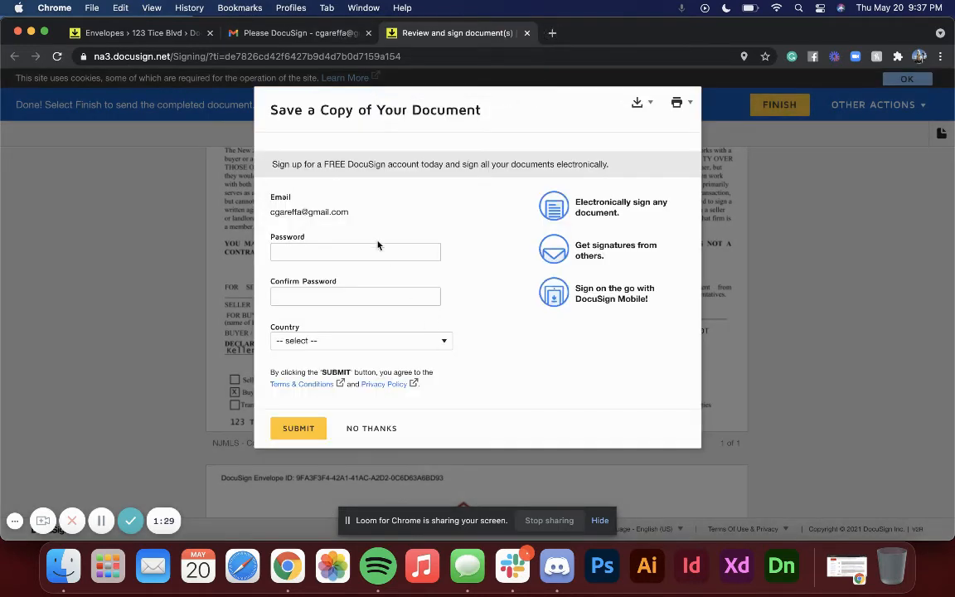
click(371, 428)
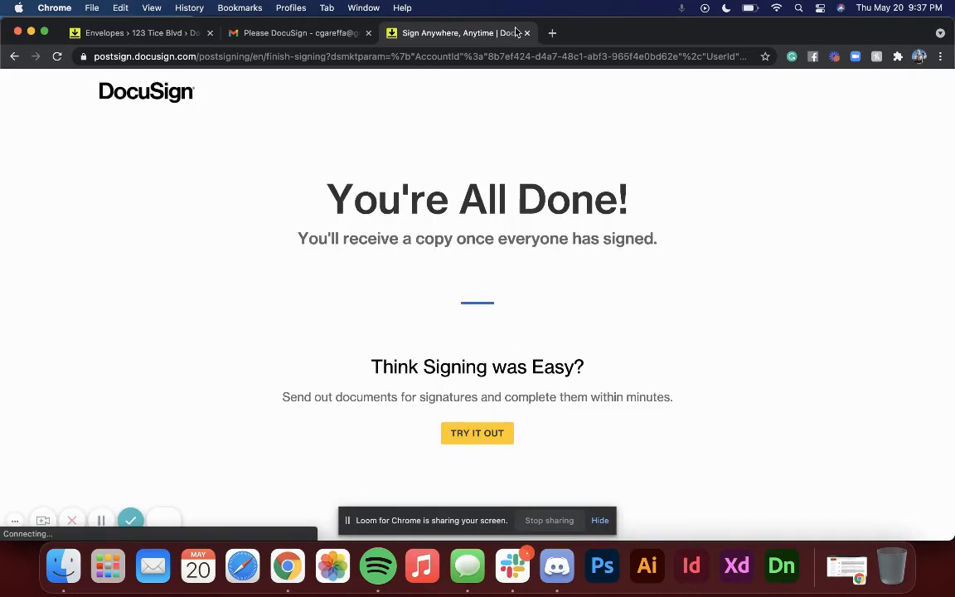
click(528, 33)
Step: Open the second DocuSign email's documents and agree to use electronic records
scroll(570, 340, down, 10)
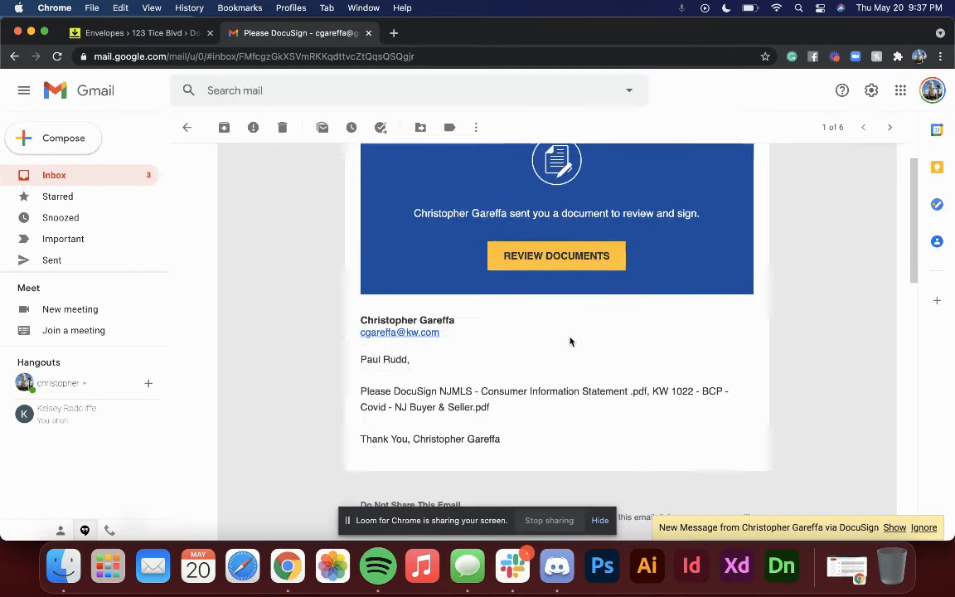
click(893, 528)
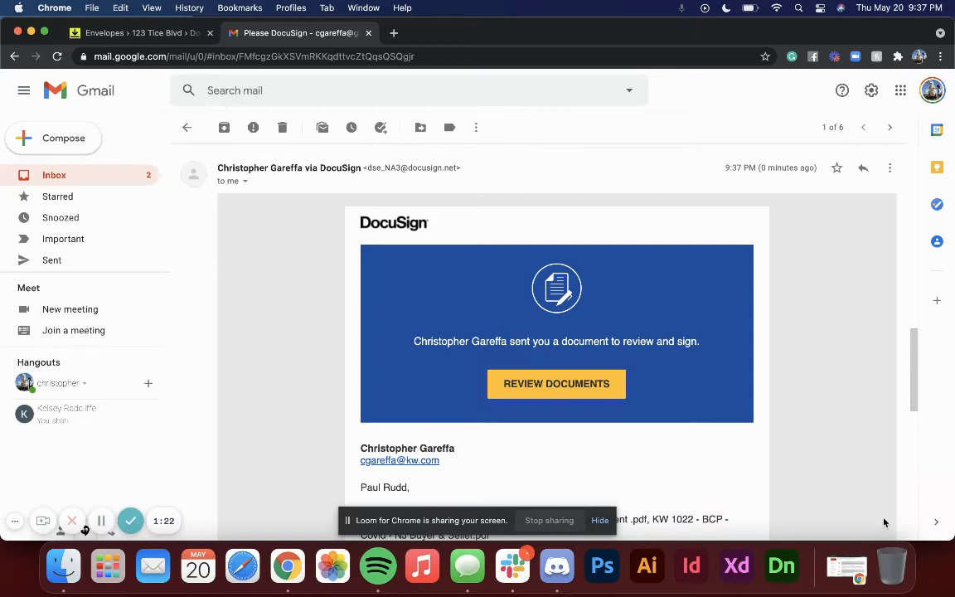
click(591, 390)
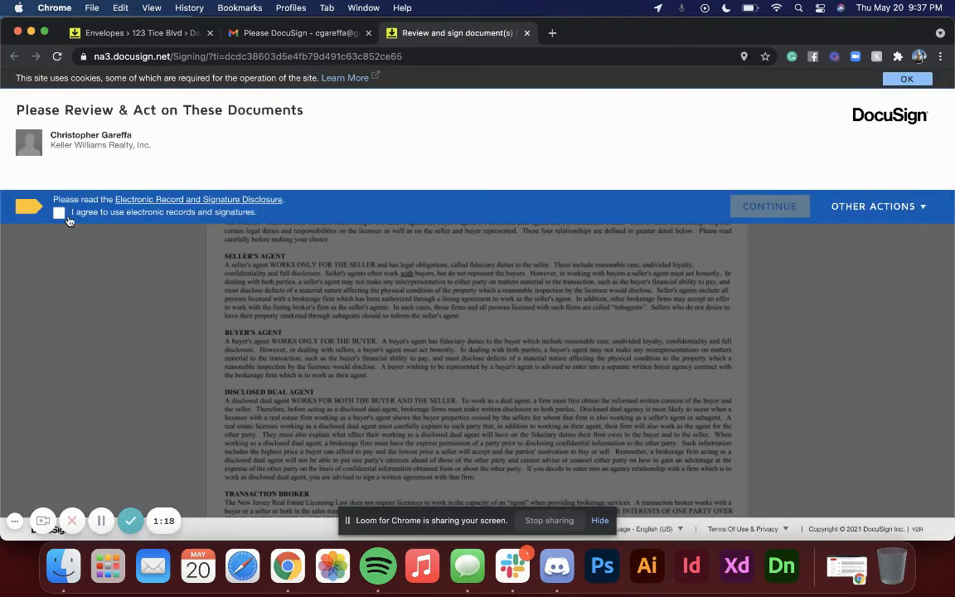
click(58, 213)
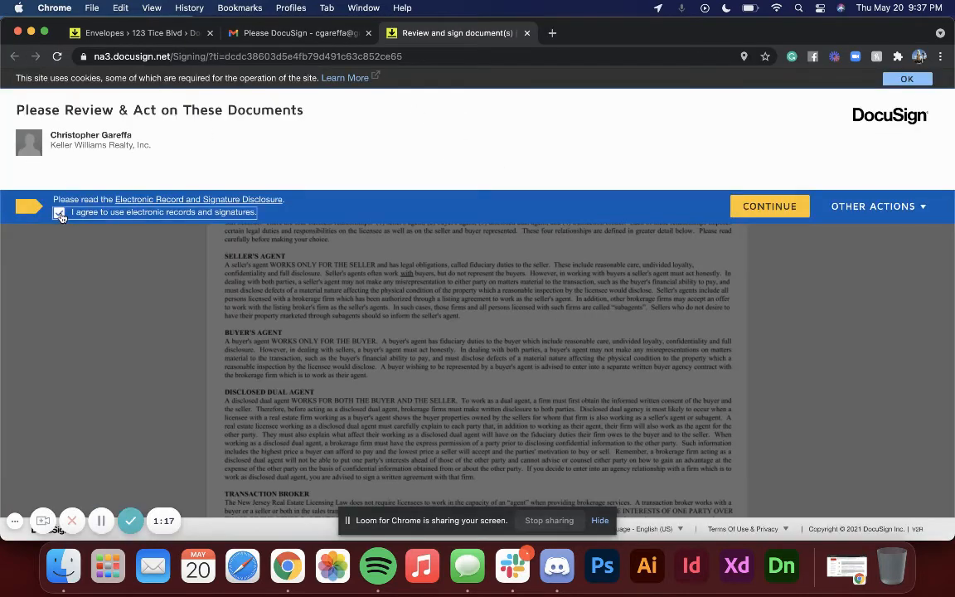
click(770, 206)
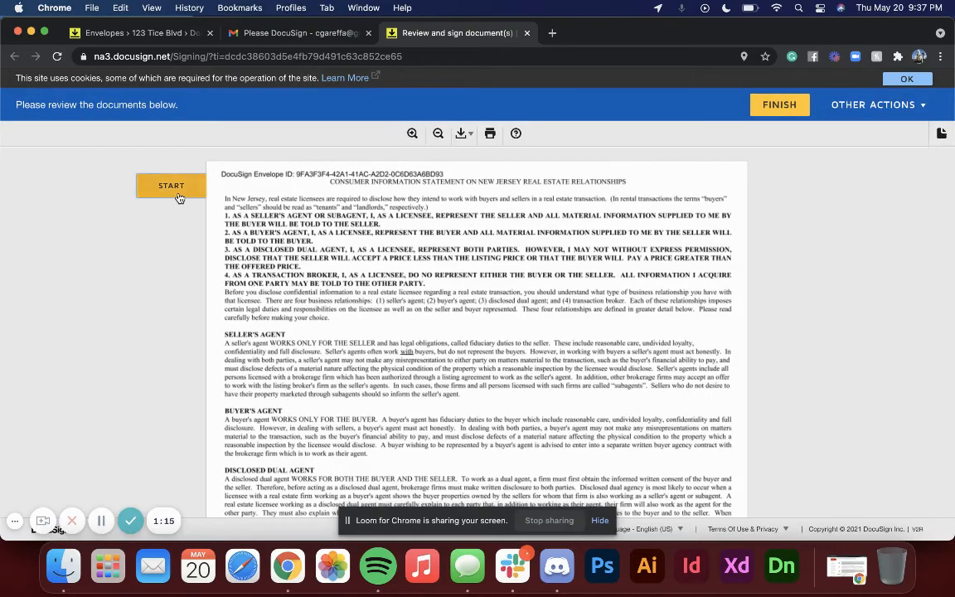
Step: Sign the Buyer signature field on the KW 1022 document with the adopted signature
click(174, 180)
click(496, 331)
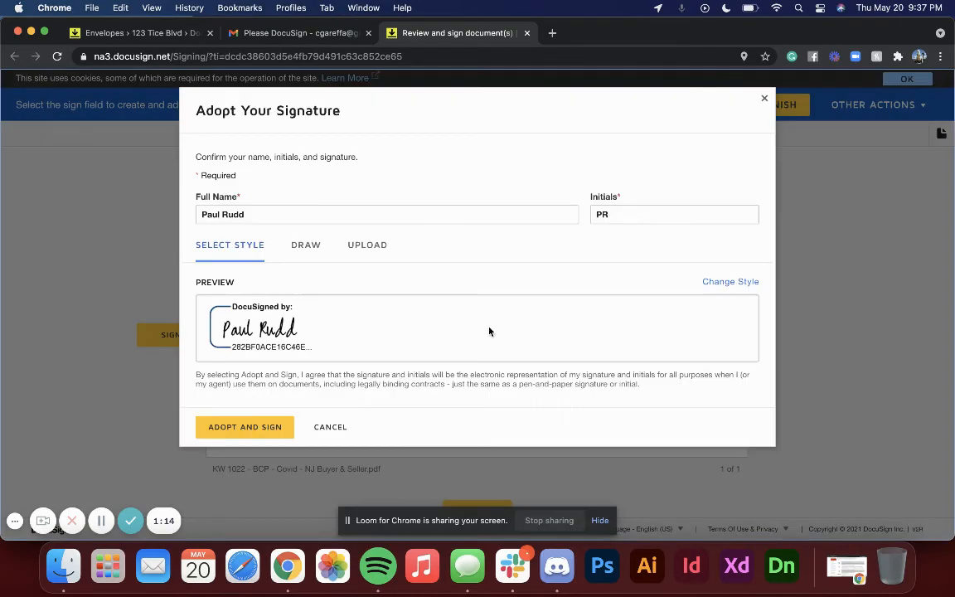
click(260, 428)
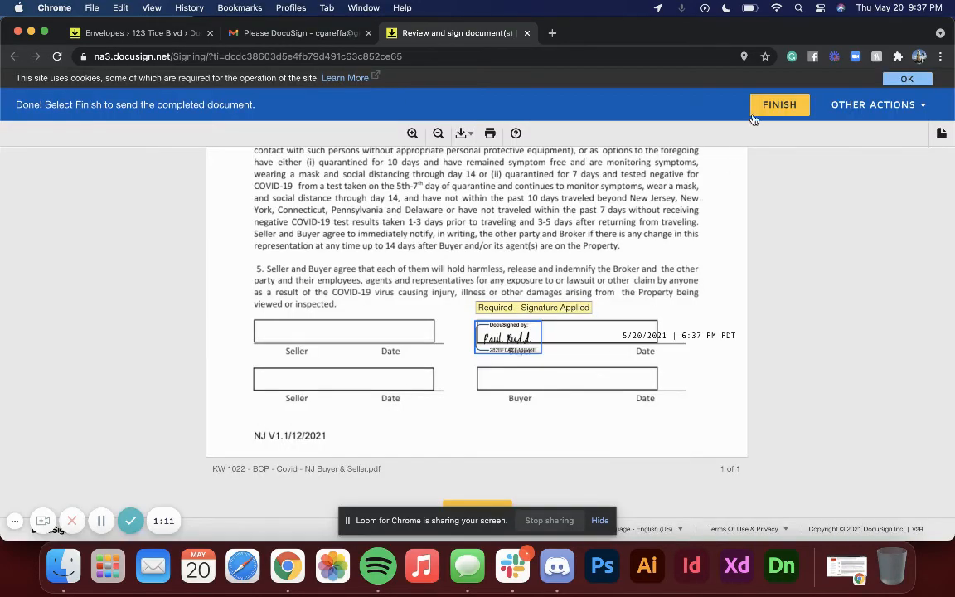
Step: Finish signing and close the signing and Gmail tabs
click(759, 114)
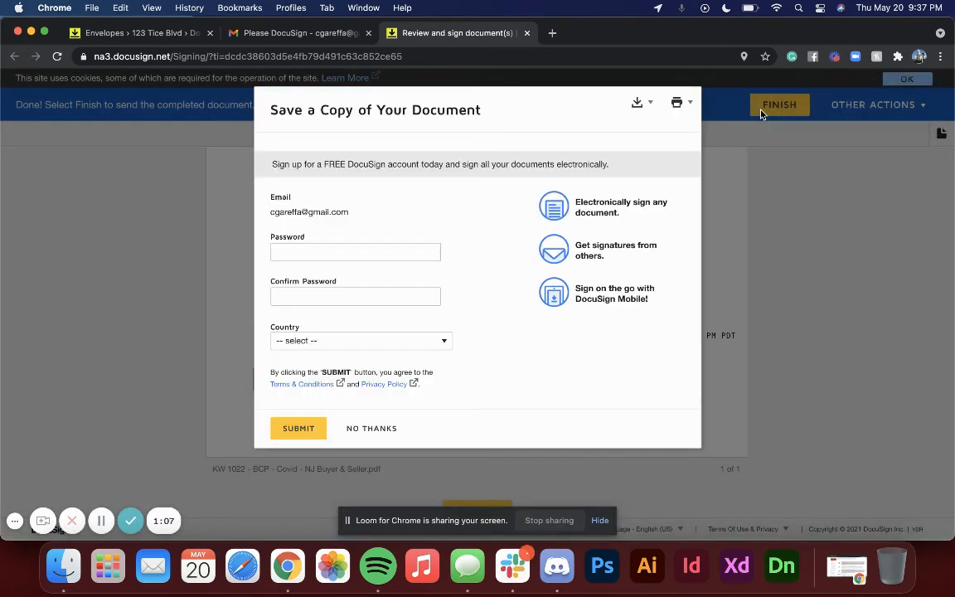
key(super+w)
key(super+w)
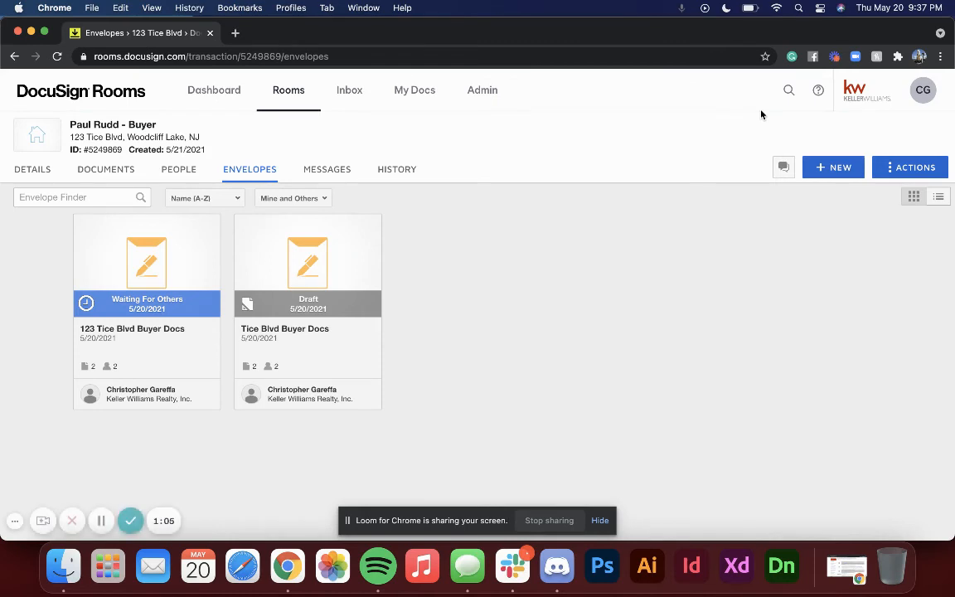
Step: Refresh the room and check its Documents and Envelopes tabs for the signed files
click(57, 56)
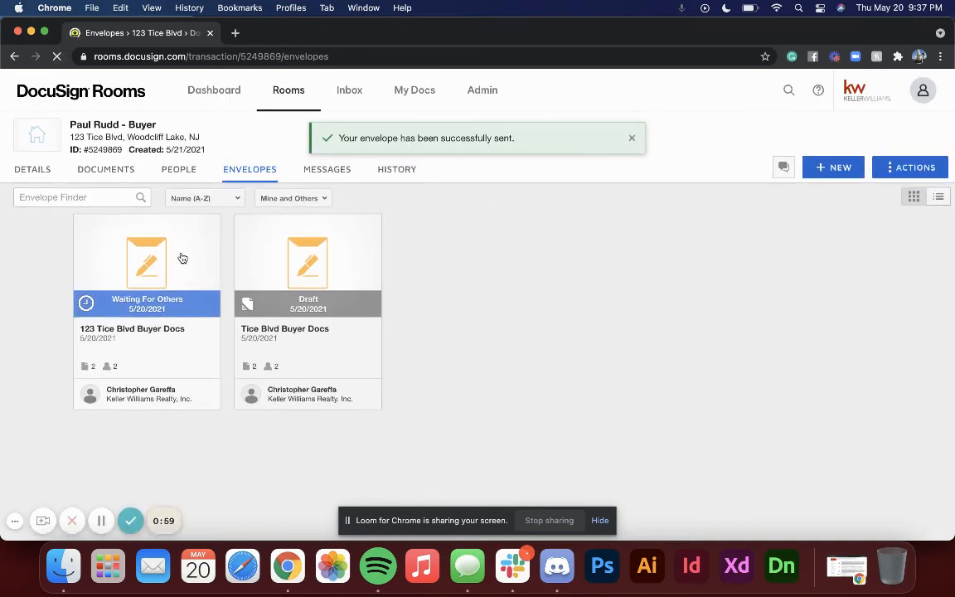
click(127, 176)
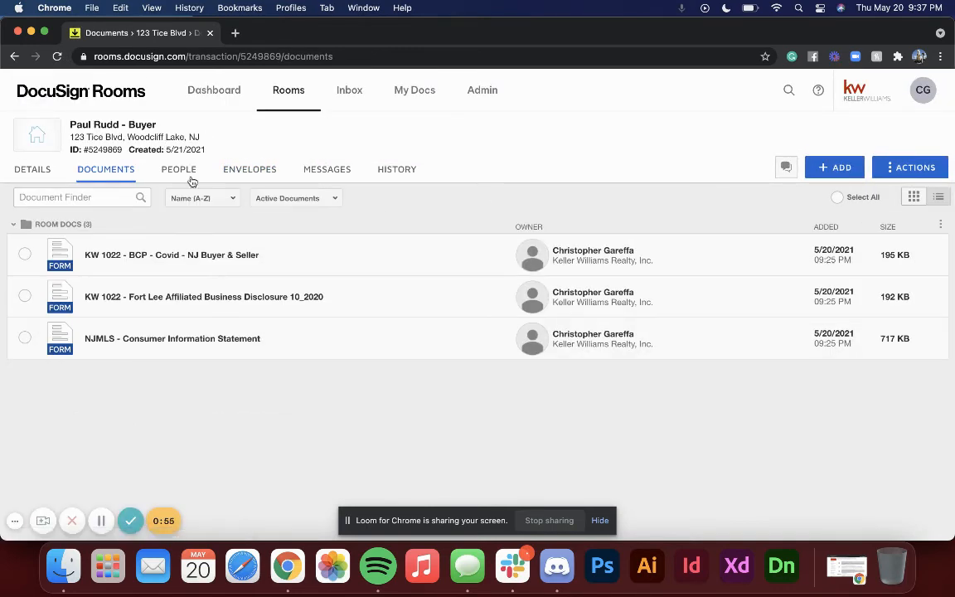
click(251, 169)
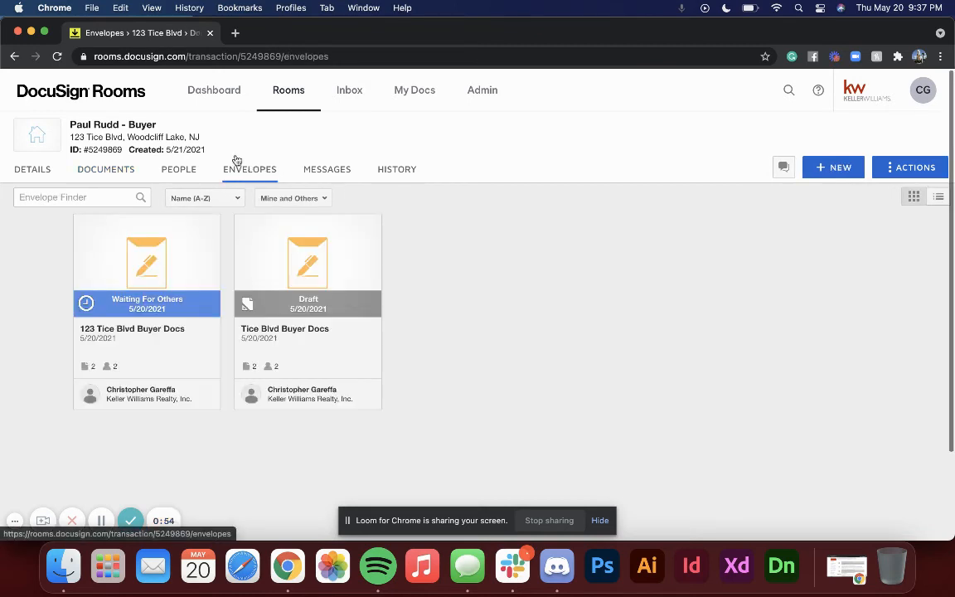
click(56, 57)
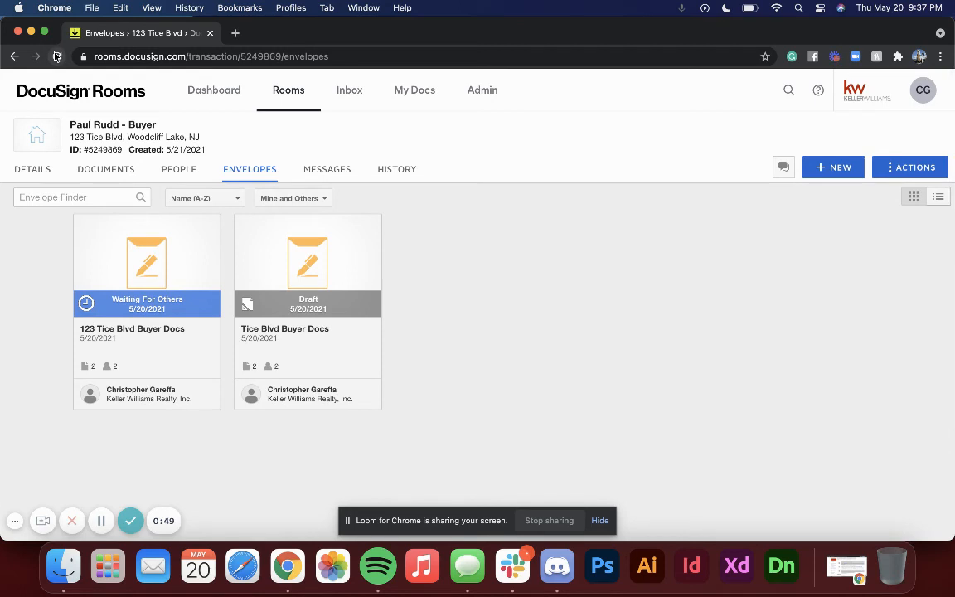
click(56, 56)
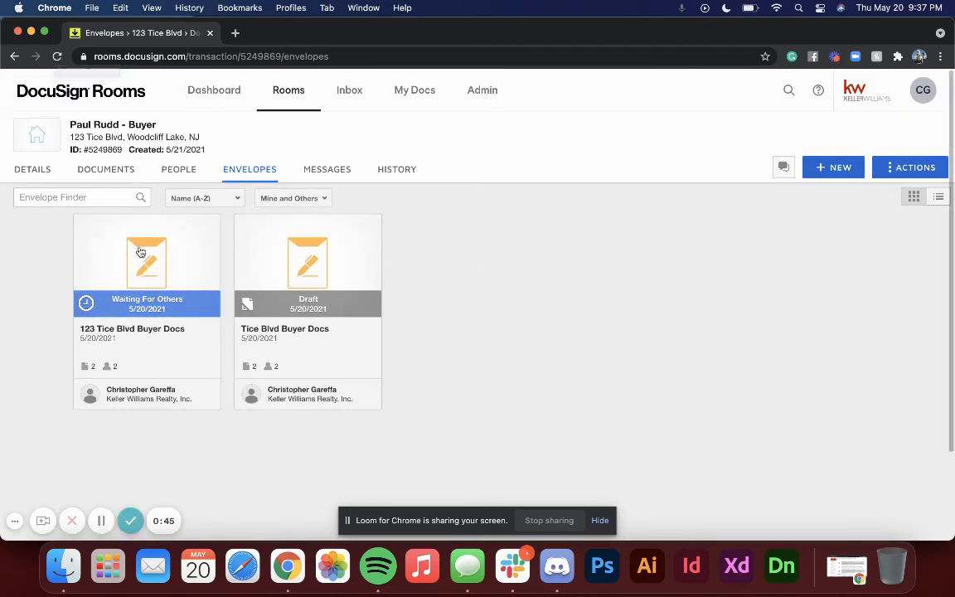
click(126, 180)
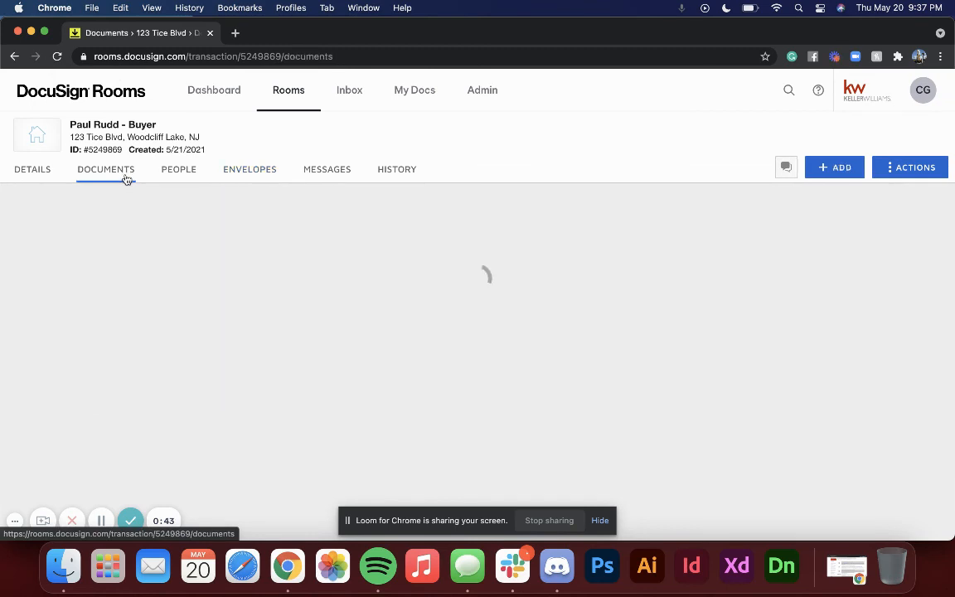